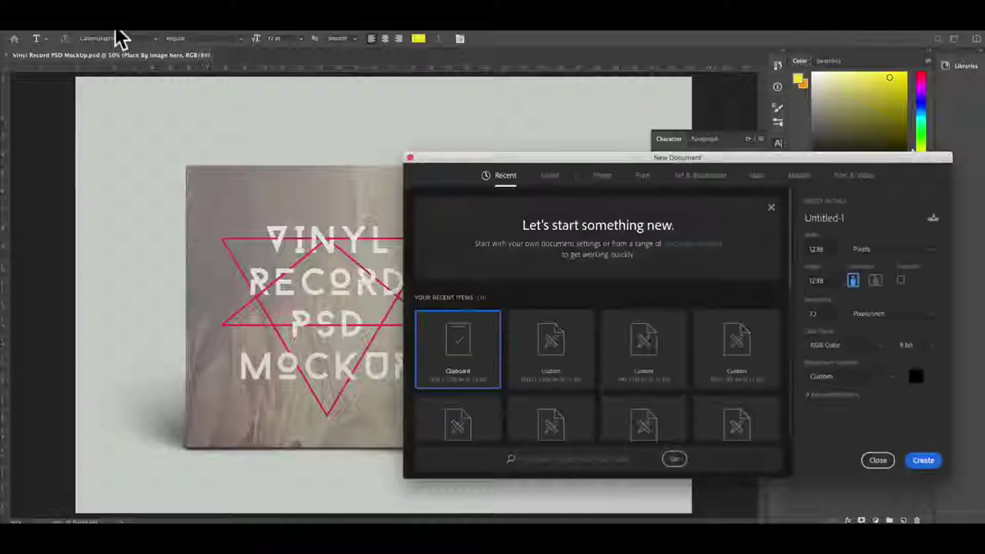
Step: Create a 2000×2000 px black document and place the cloud photo at its lower left
click(548, 345)
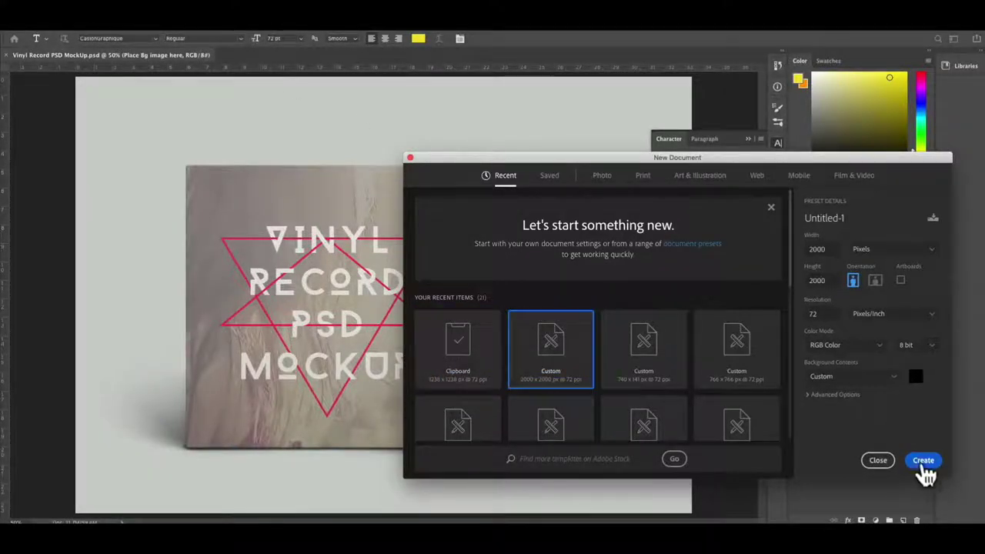
click(923, 458)
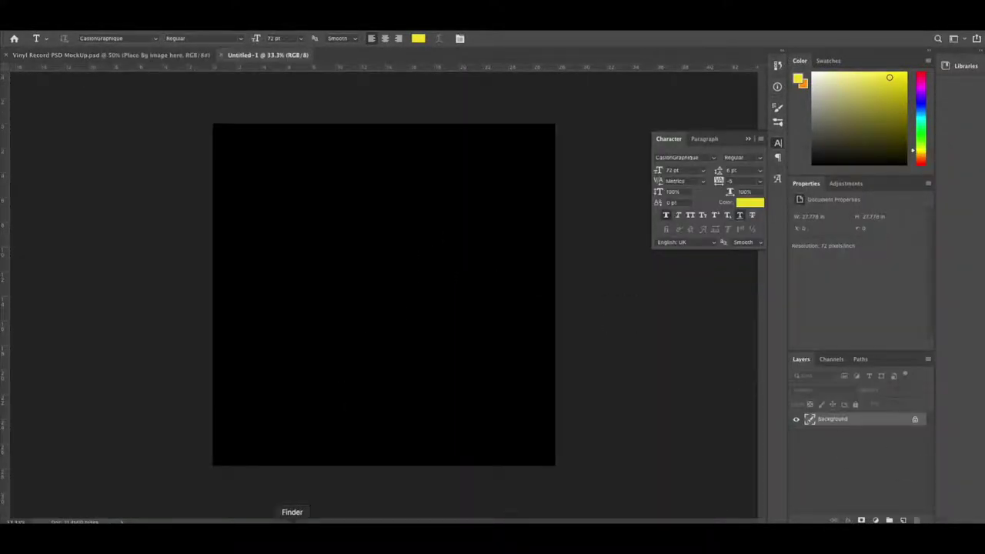
click(291, 539)
drag(709, 123, 714, 67)
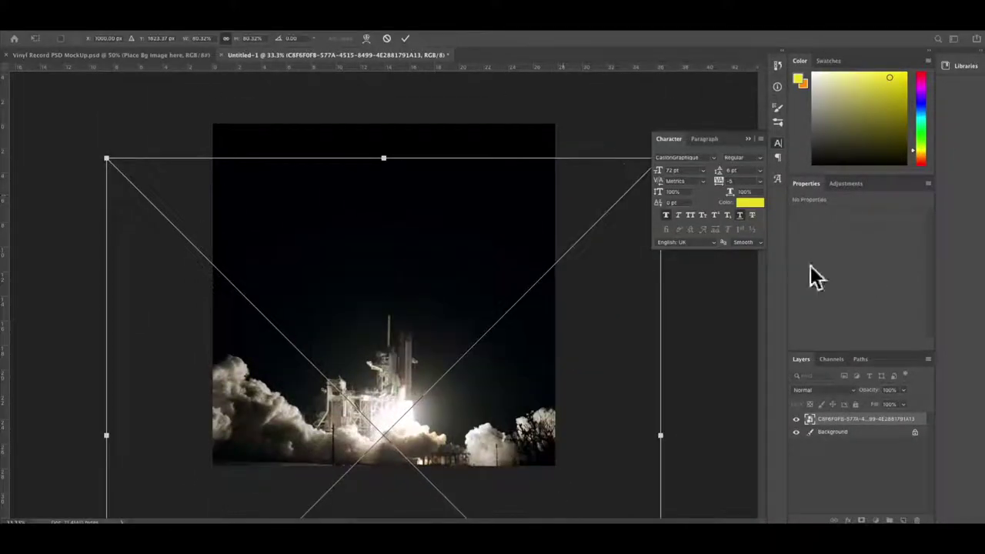
mouse_move(809, 274)
mouse_down()
mouse_move(506, 317)
mouse_move(324, 248)
mouse_move(288, 246)
mouse_move(664, 105)
mouse_move(498, 279)
mouse_move(491, 299)
mouse_up()
key(Return)
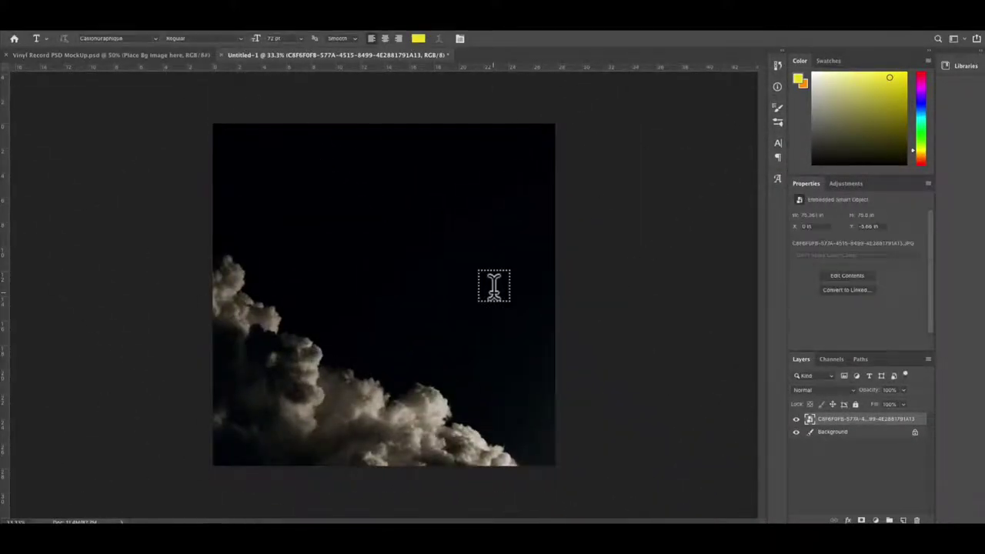
scroll(493, 286, down, 5)
scroll(477, 255, up, 4)
Step: Drag a texture from Overlays › Plastic Wrap Textures onto the canvas and scale it up
click(291, 539)
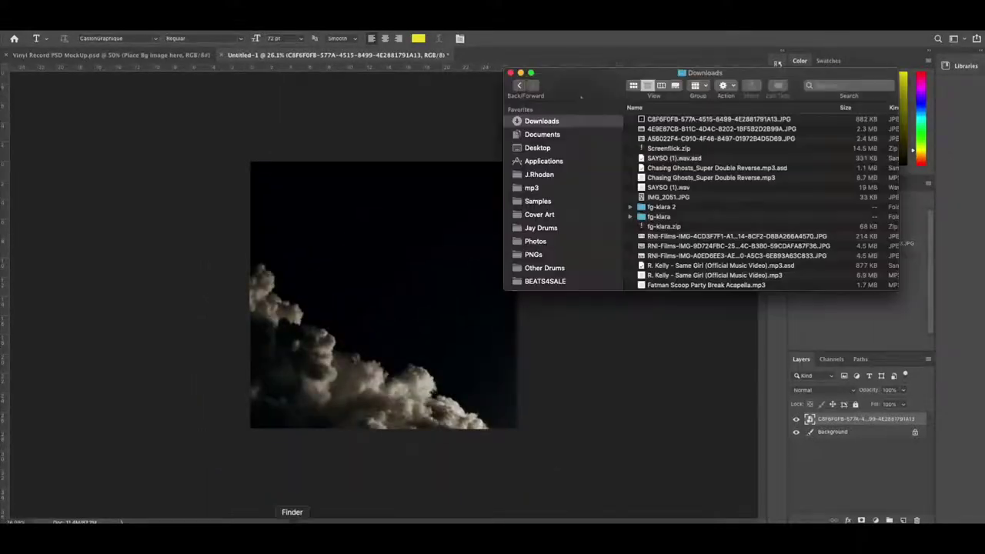
scroll(545, 254, down, 3)
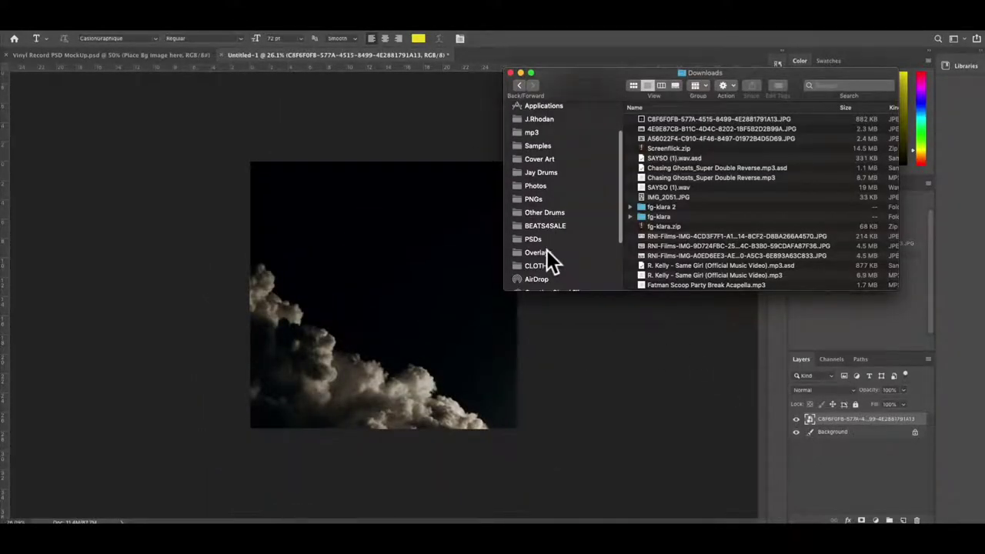
click(548, 256)
click(826, 129)
double_click(826, 129)
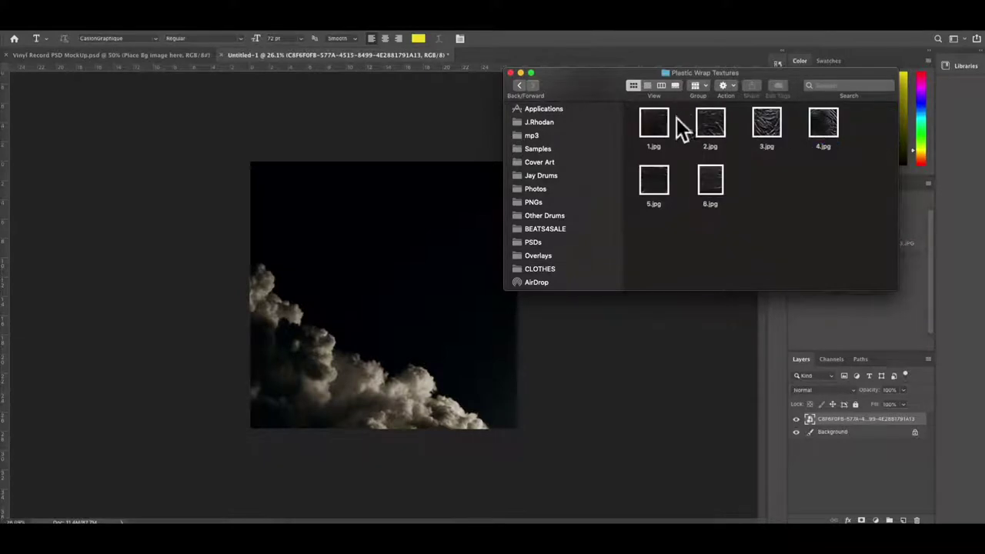
drag(710, 127, 301, 312)
mouse_move(416, 264)
mouse_down()
mouse_move(512, 193)
mouse_move(549, 187)
mouse_up()
Step: Commit the texture's size and try Screen blending at about 21% opacity
key(Return)
key(t)
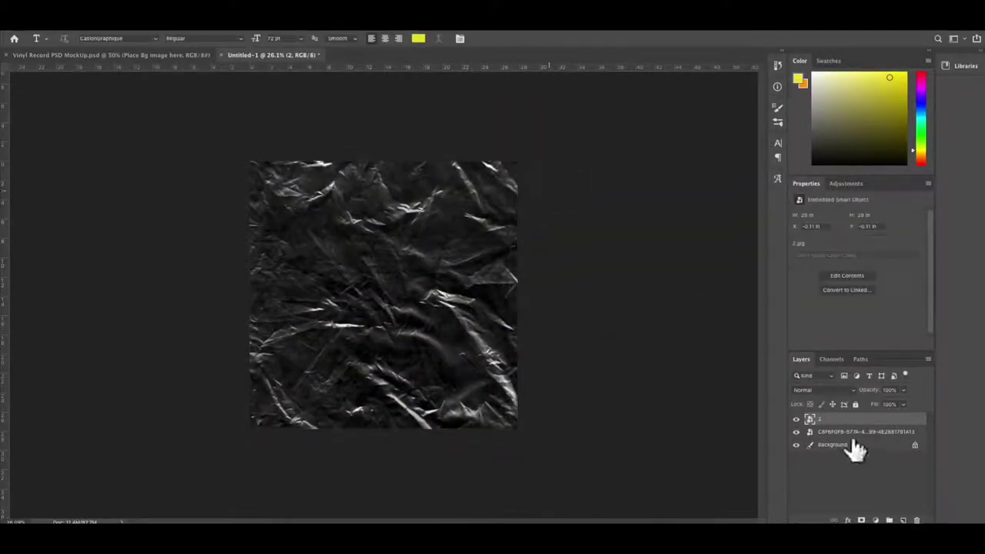
click(822, 390)
key(Down)
key(Up)
key(Down)
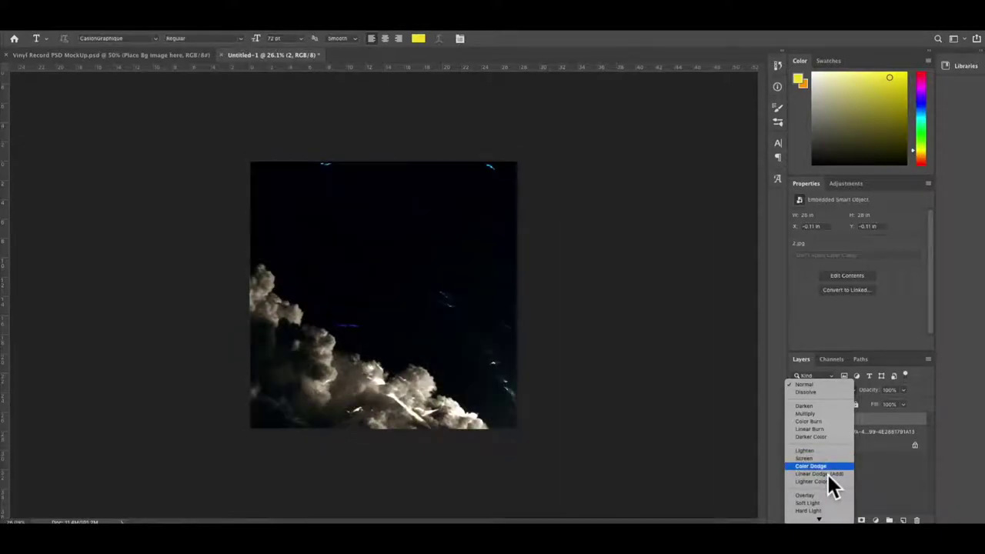
key(Up)
key(Return)
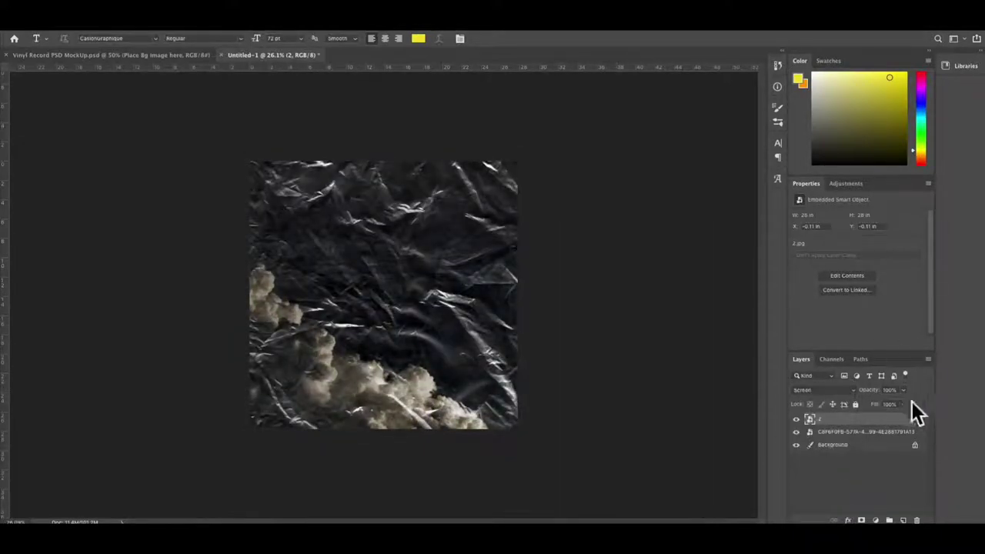
drag(903, 400, 861, 402)
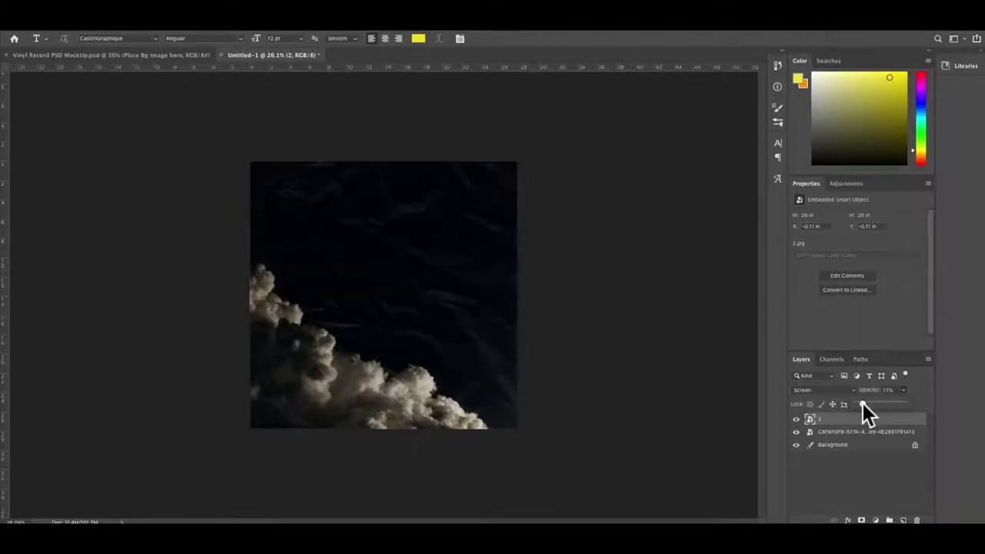
Step: Switch the texture to Lighten blending and lower its fill to about 93%
click(851, 391)
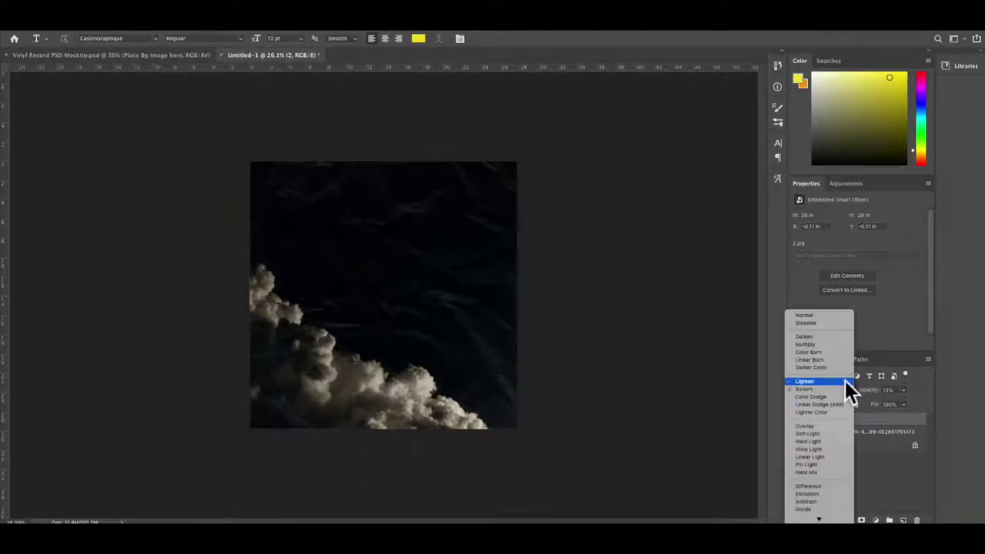
key(Up)
key(Return)
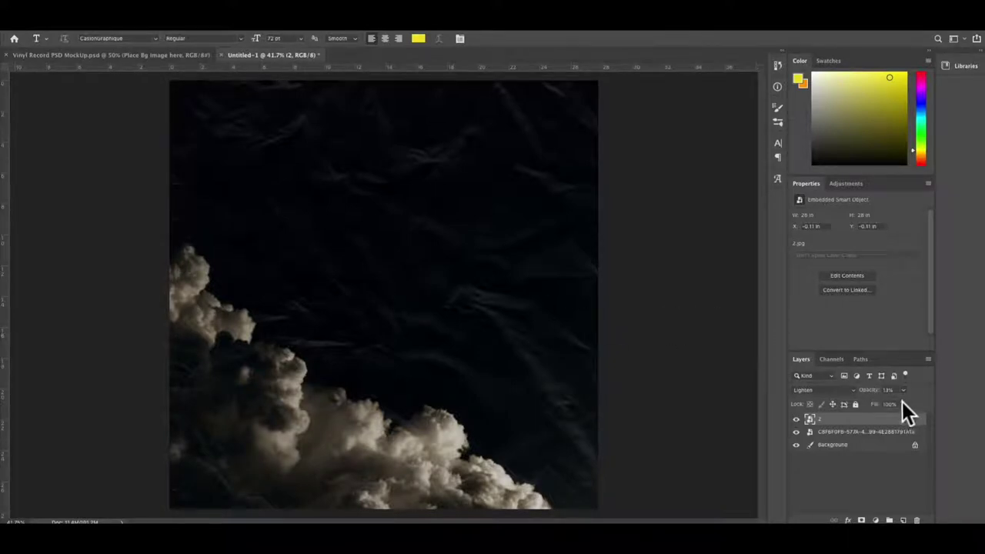
drag(903, 404, 896, 420)
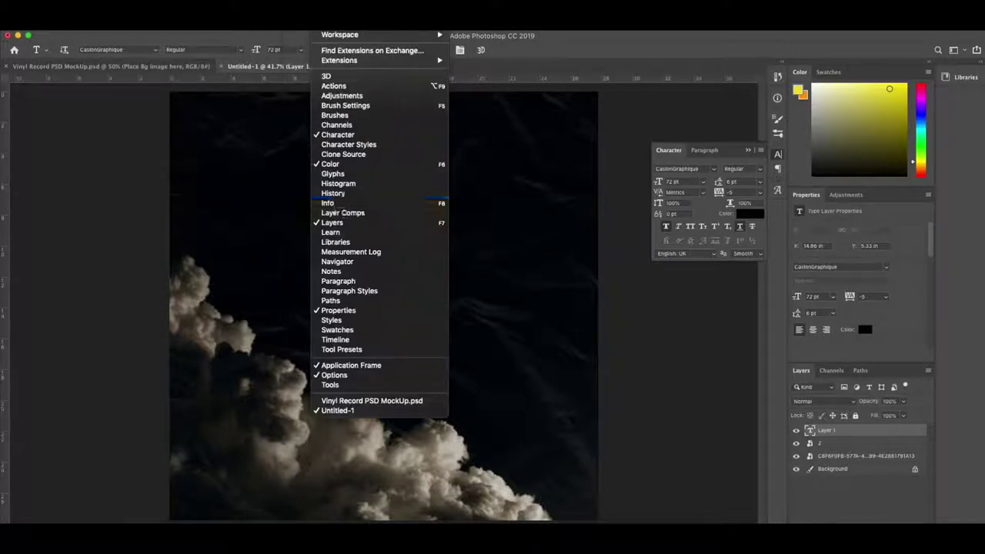
Step: Show the tools panel, choose Druk Text Wide Heavy, and start an empty text layer near the top
click(332, 385)
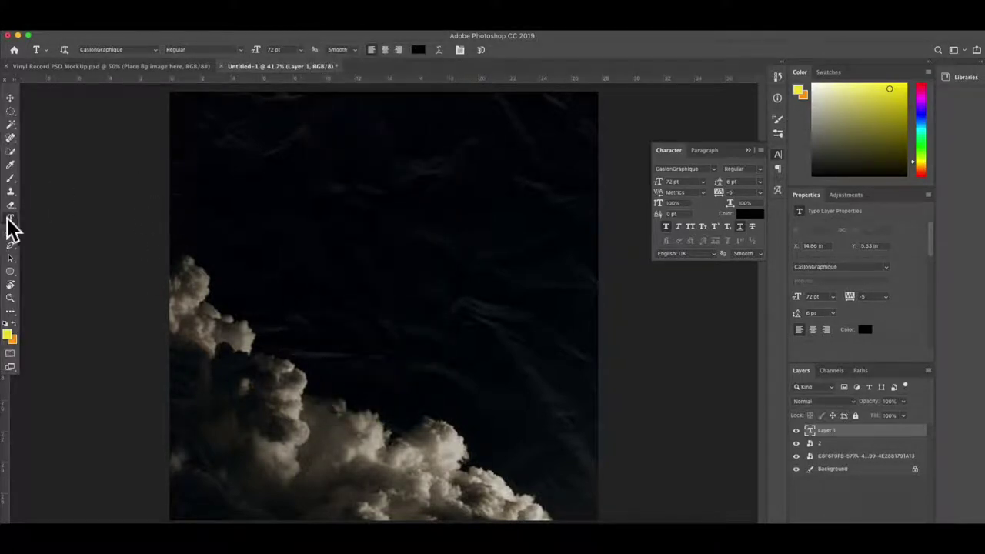
click(760, 169)
click(761, 213)
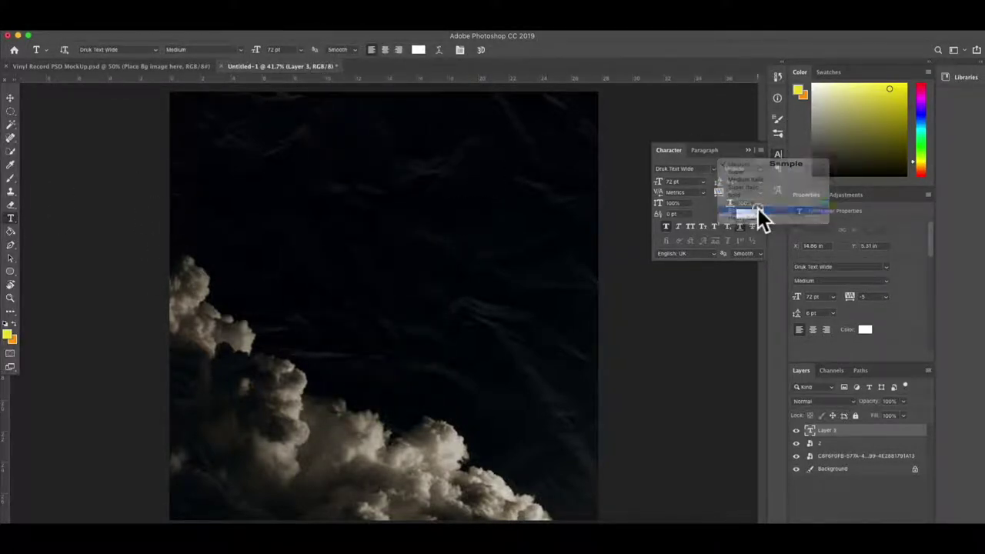
click(406, 121)
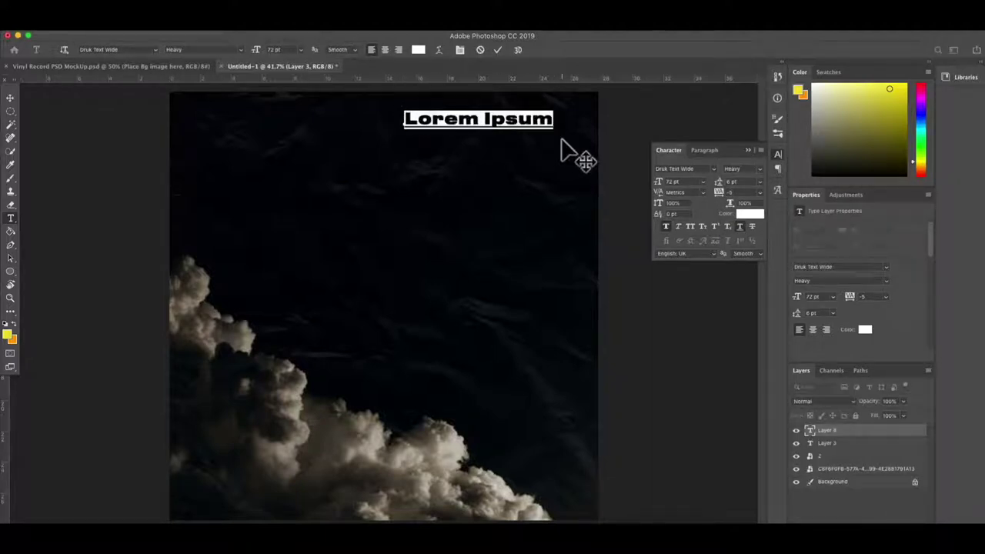
key(BackSpace)
Step: Set the text colour to a light grey (#c8c0b8) sampled from the clouds
click(740, 228)
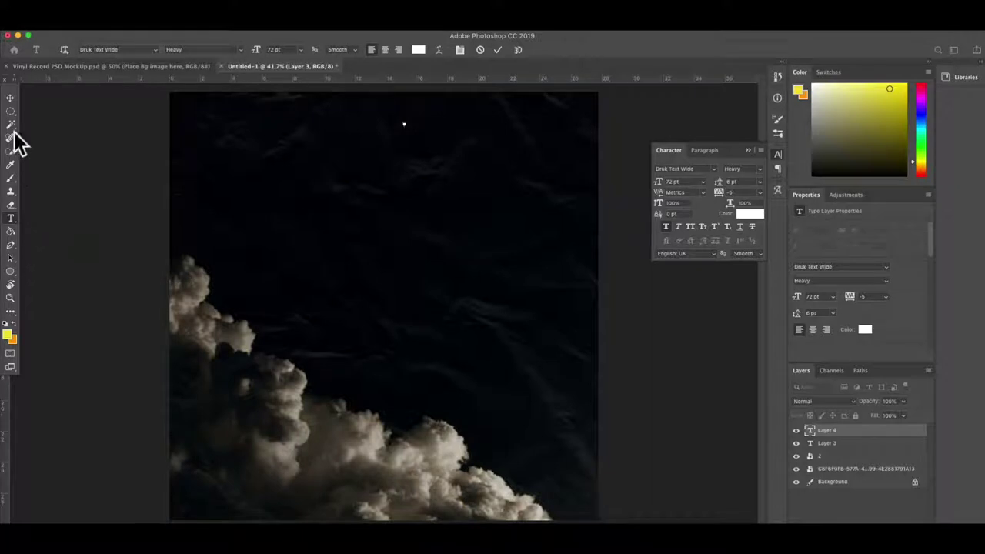
click(10, 164)
mouse_move(373, 423)
mouse_down()
mouse_move(375, 443)
mouse_move(441, 450)
mouse_up()
click(751, 215)
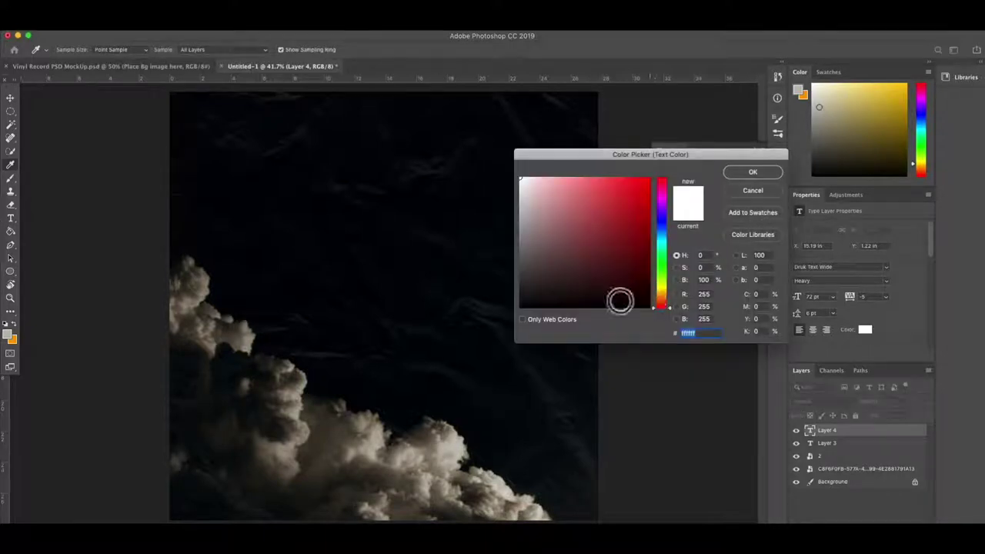
click(449, 444)
click(453, 443)
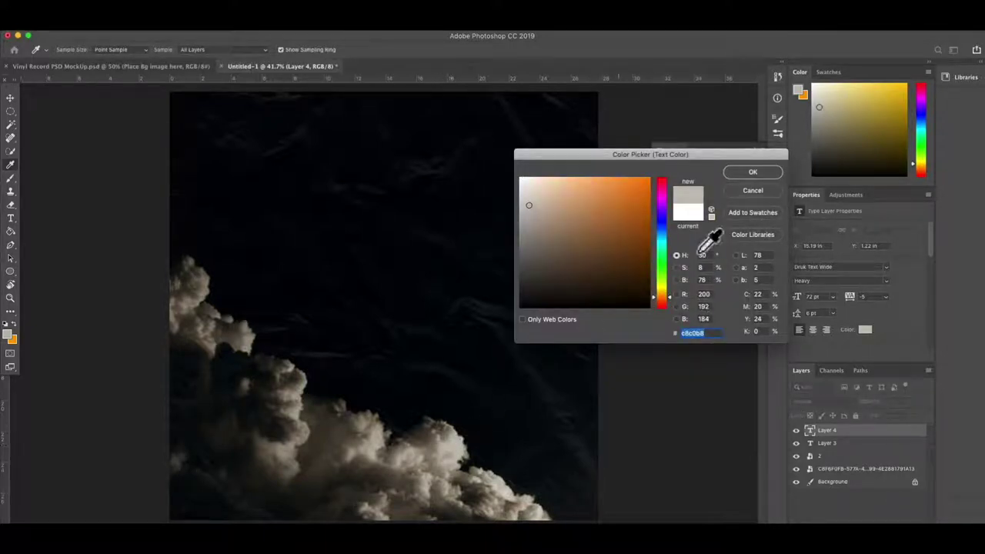
click(753, 171)
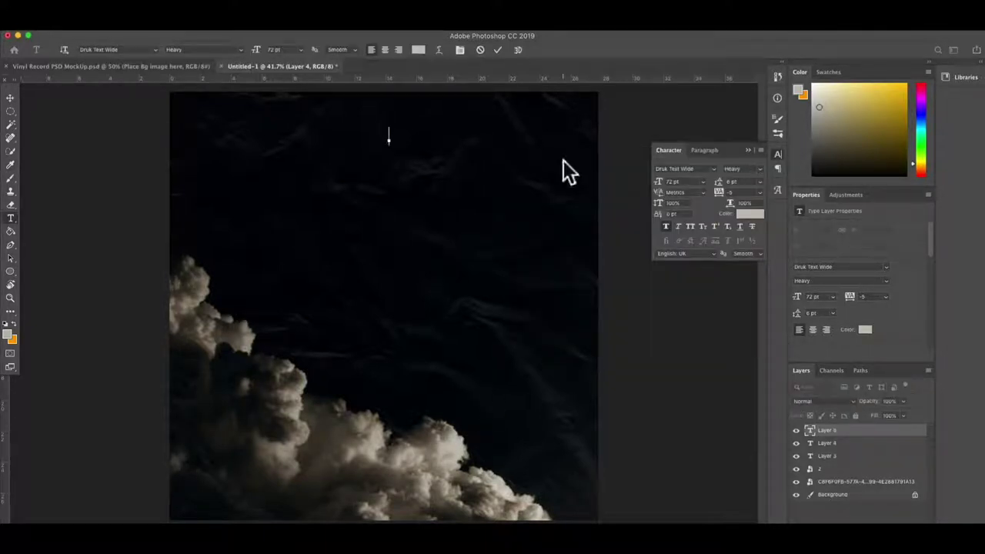
Step: Type the title 'MAN ON THE MOON' and move it up toward the top edge
text(Ma)
key(BackSpace)
text(AN ON THE M)
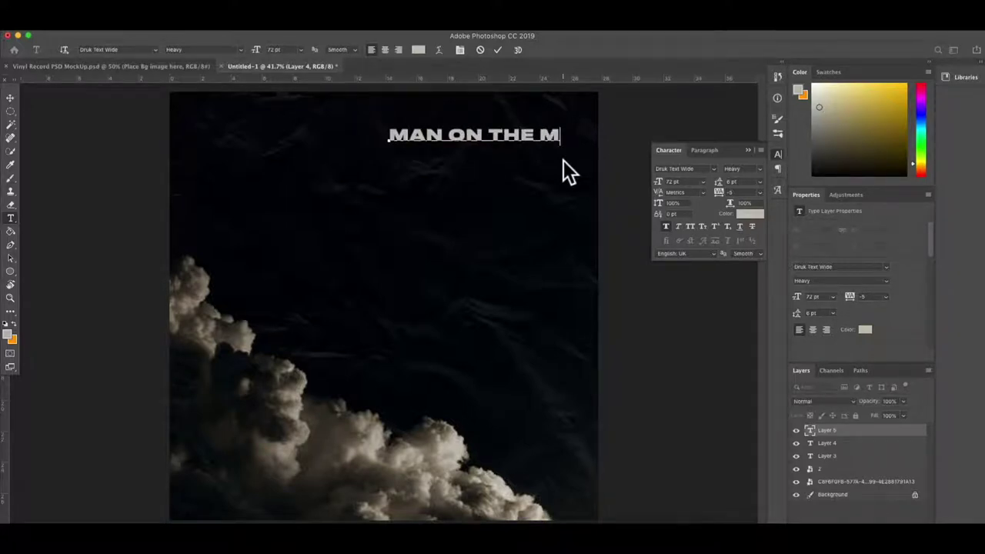
text(OON)
click(847, 435)
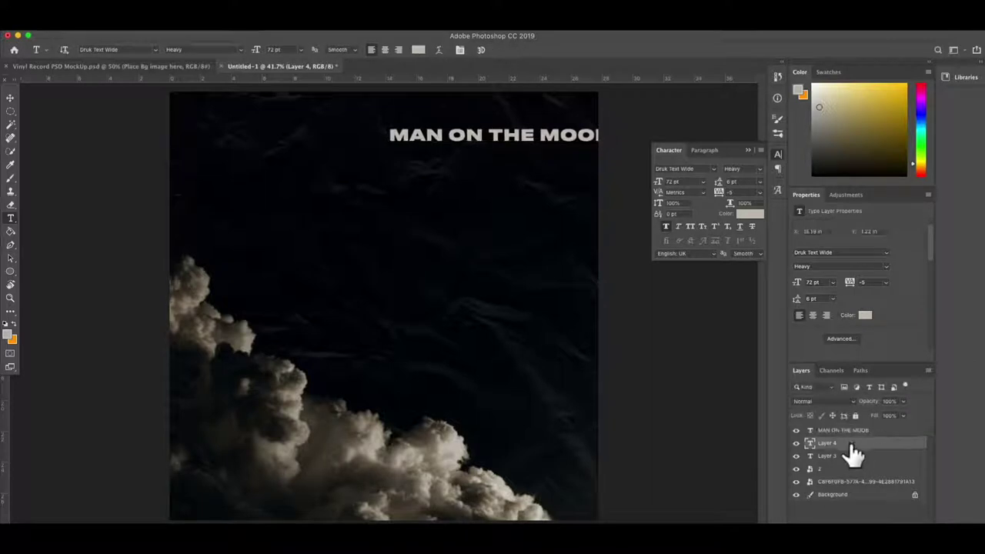
key(ctrl+t)
drag(550, 134, 533, 117)
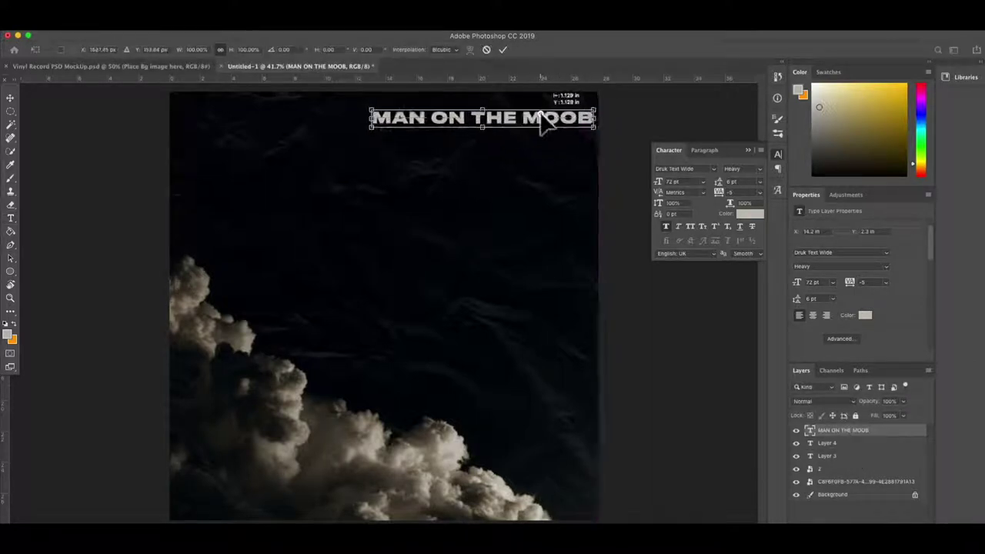
key(Return)
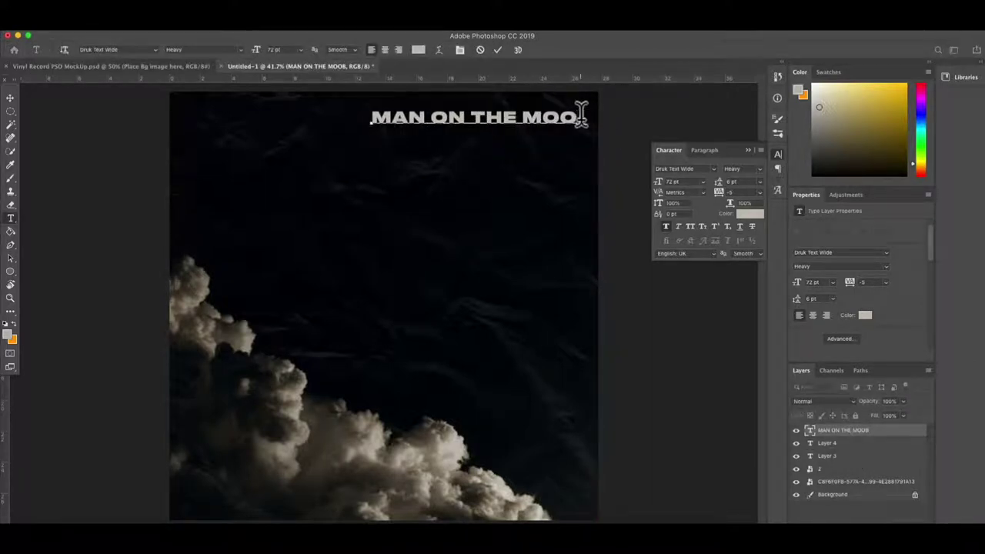
Step: Nudge the title slightly higher along the top edge and zoom out to check the layout
click(921, 477)
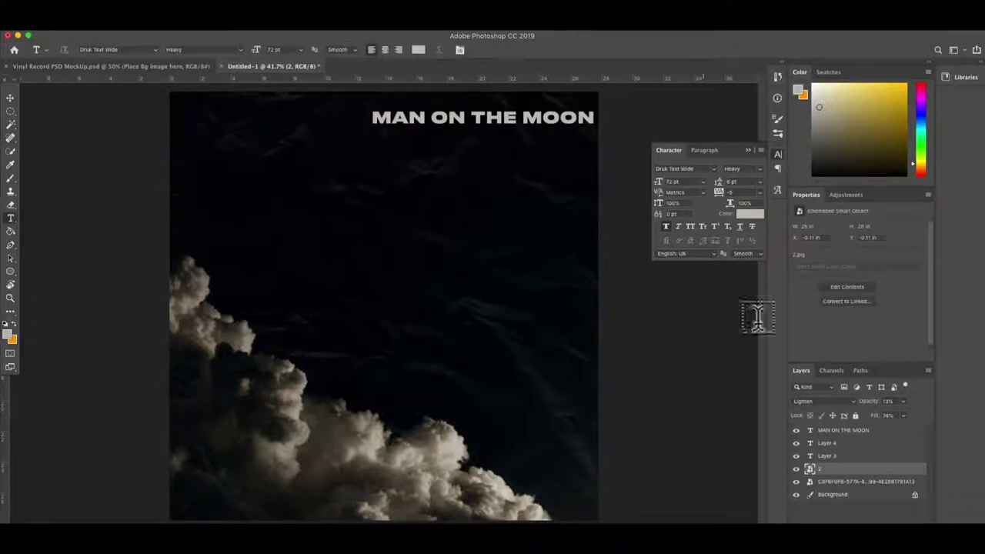
click(870, 433)
key(ctrl+t)
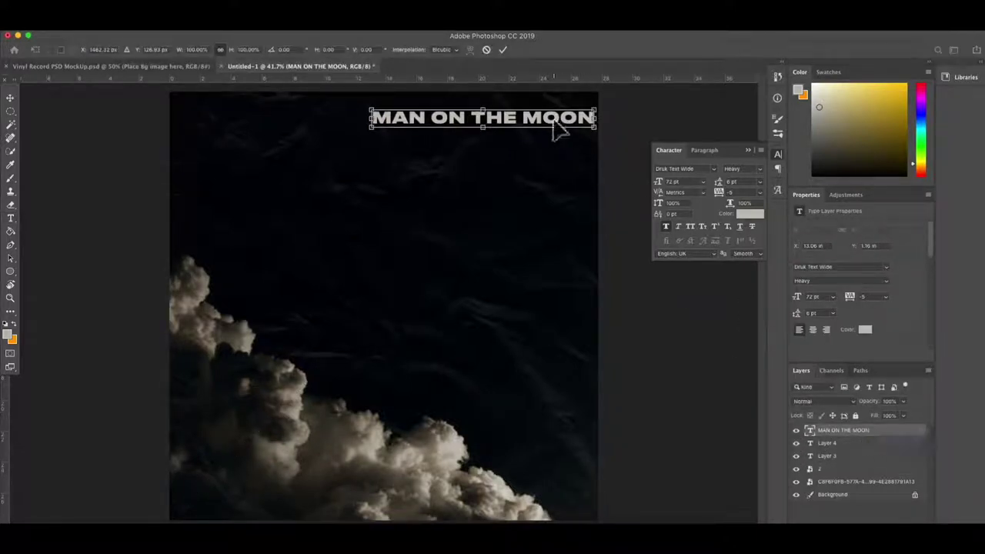
drag(553, 126, 550, 101)
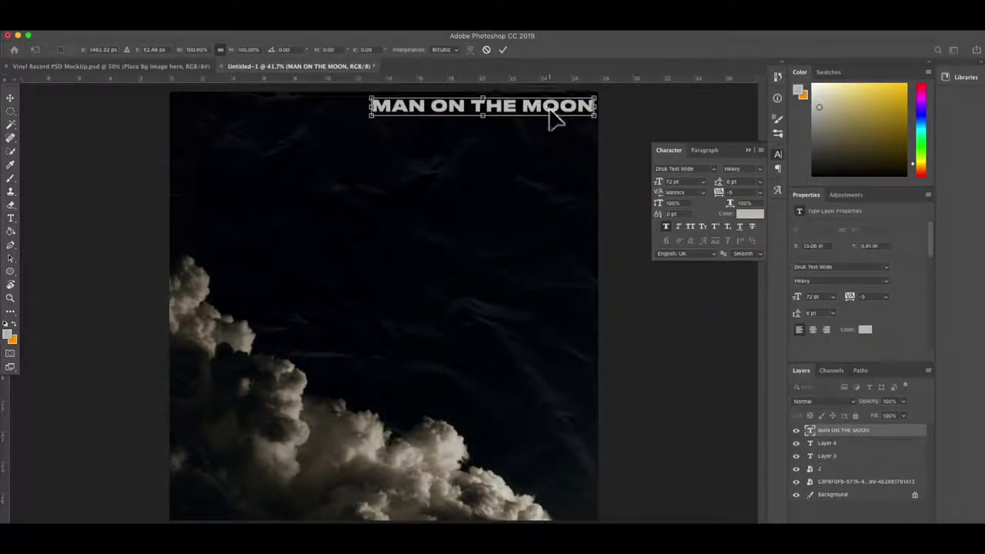
key(Return)
scroll(513, 165, down, 3)
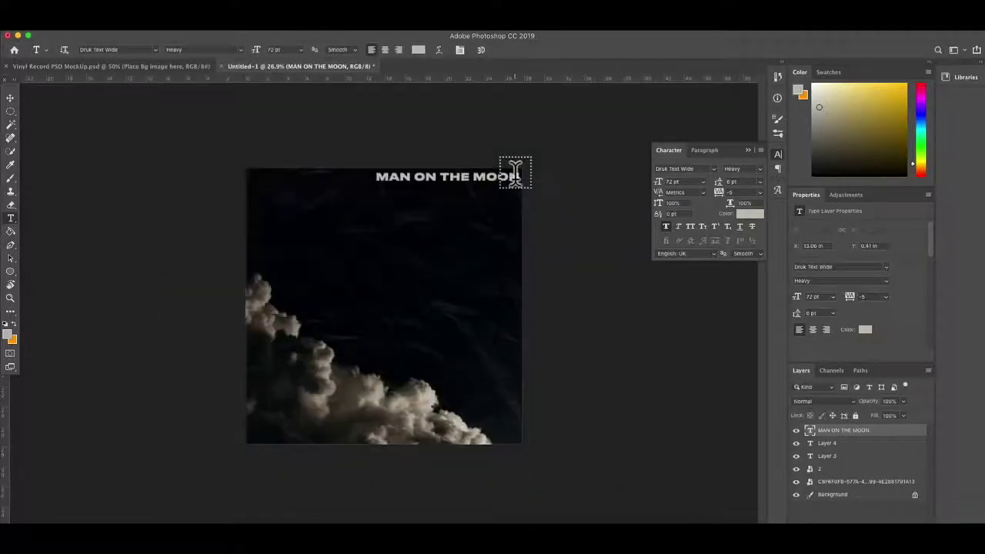
scroll(515, 174, up, 3)
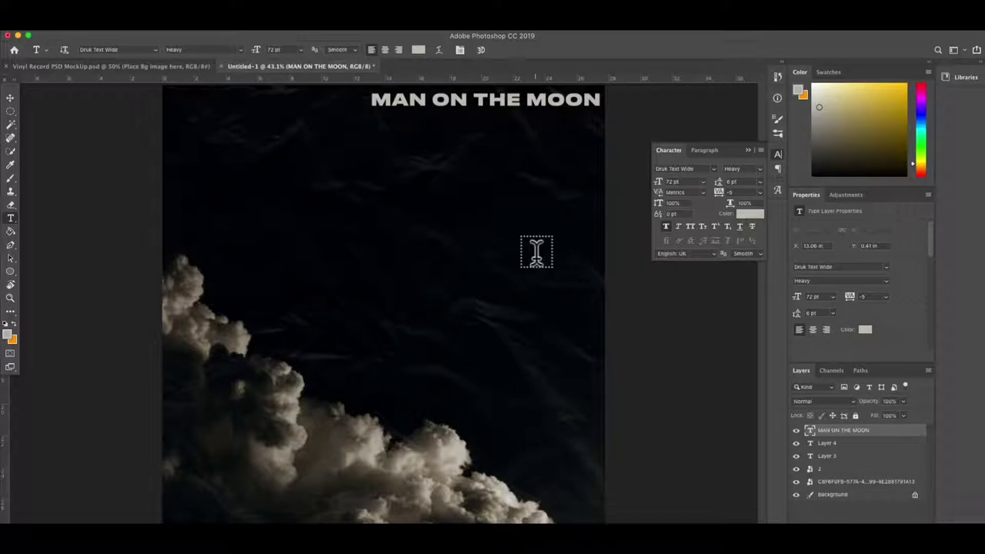
scroll(528, 253, down, 3)
scroll(528, 250, up, 3)
scroll(528, 250, down, 3)
scroll(519, 248, down, 2)
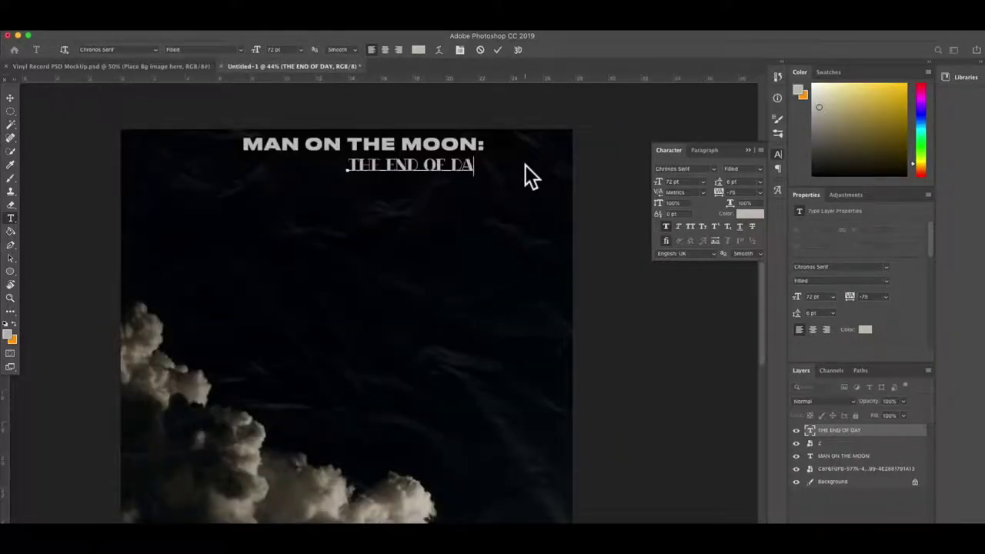
Step: Finish the 'THE END OF DAY' line and place it below MAN ON THE MOON
text(Y)
click(875, 432)
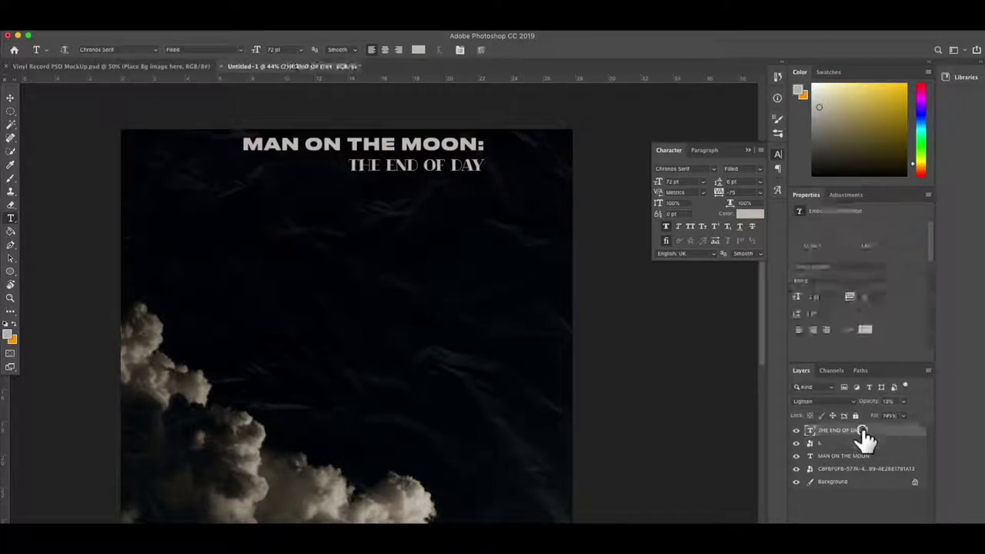
key(ctrl+t)
drag(466, 171, 464, 173)
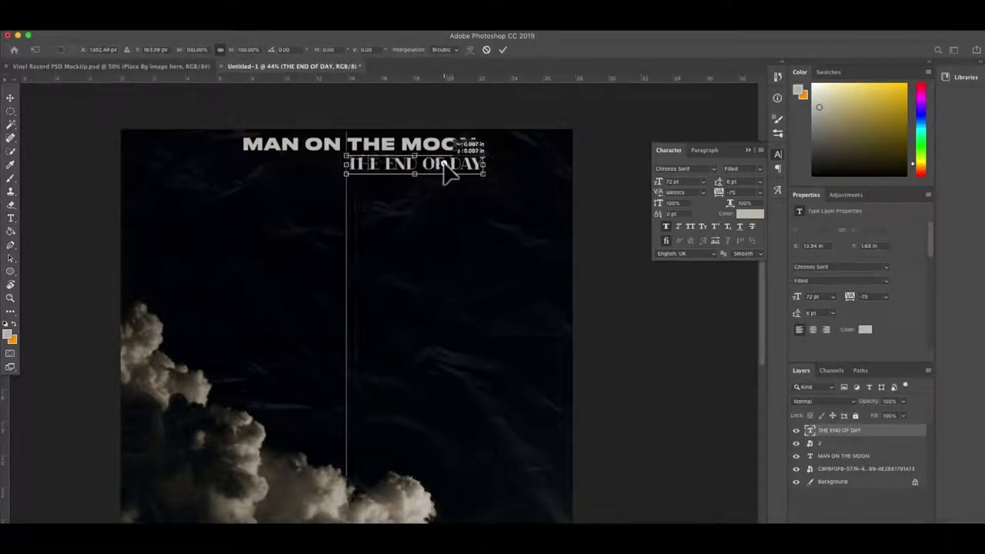
key(Return)
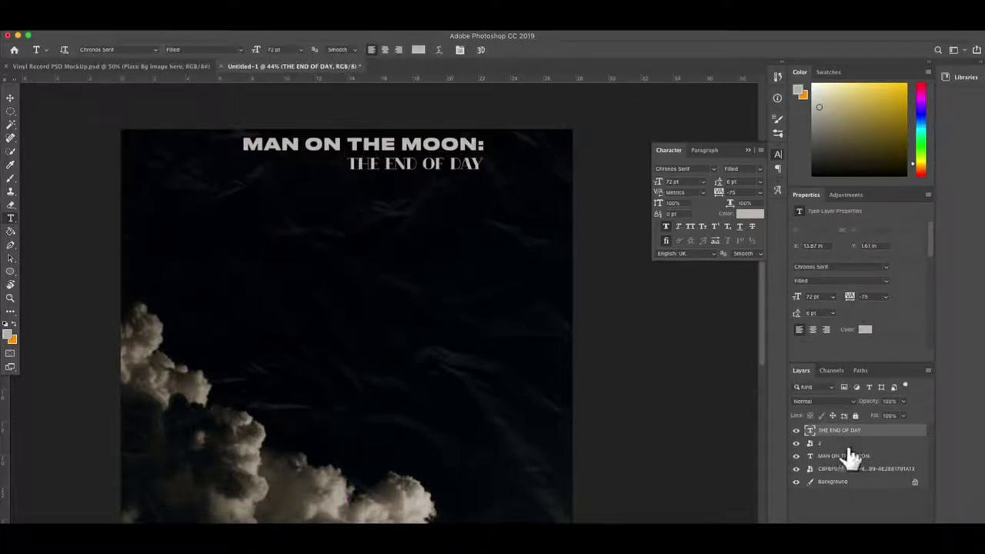
drag(839, 446, 846, 462)
Step: Scale both title lines to about 48% and move them into the top-right corner
shift+click(847, 444)
key(ctrl+t)
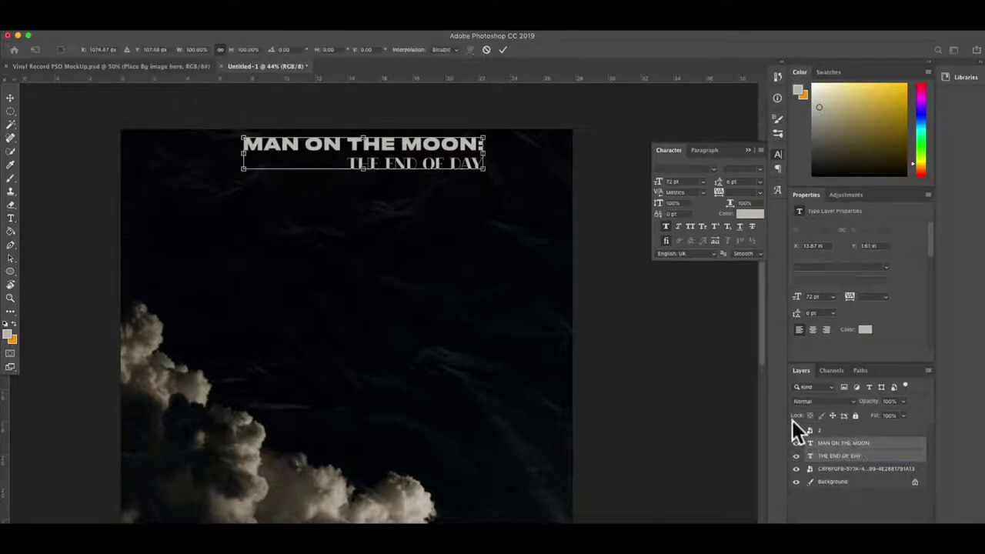
mouse_move(485, 132)
mouse_down()
mouse_move(413, 152)
mouse_move(542, 150)
mouse_up()
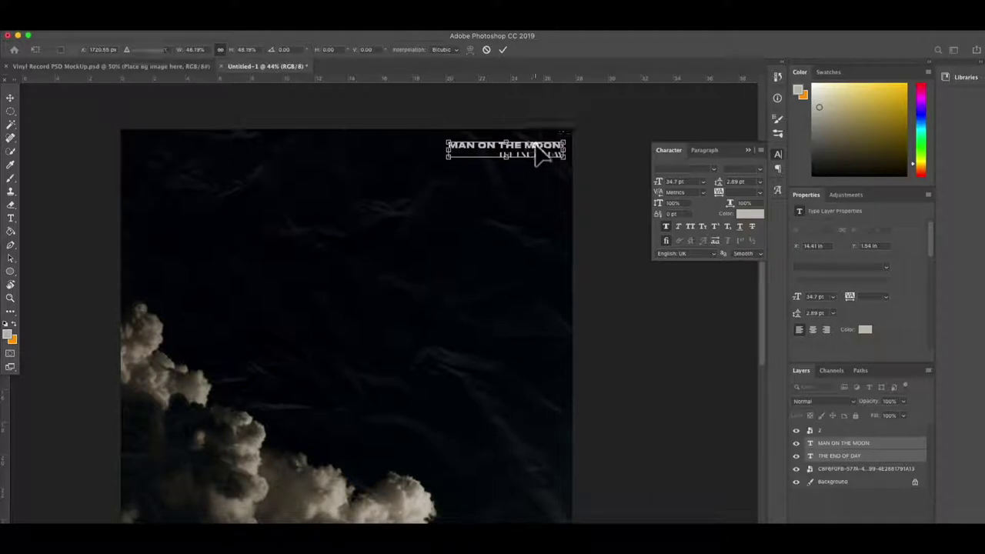
key(Return)
key(ctrl+t)
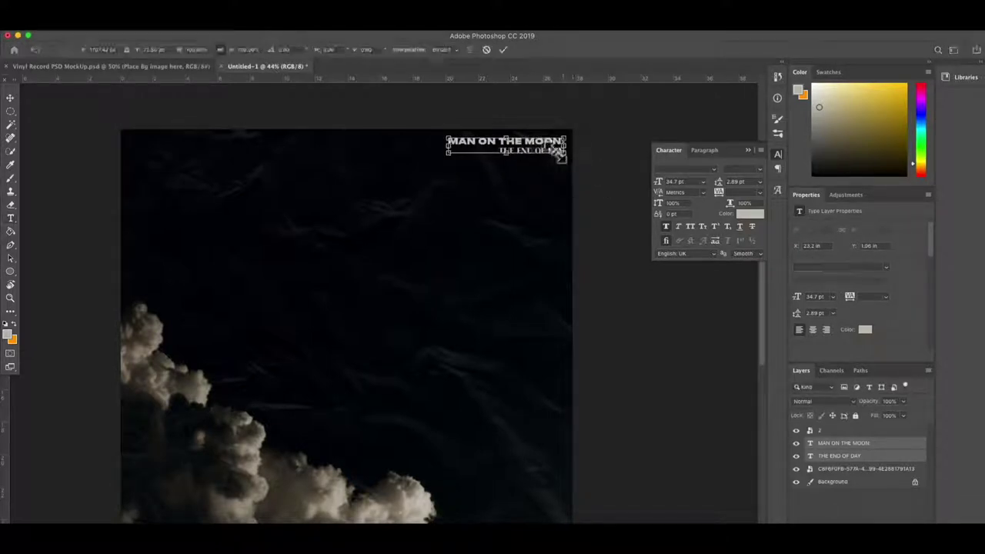
drag(540, 147, 549, 143)
key(Return)
Step: Type 'KID CUDI' at the centre of the cover and set it in the RCA font
key(t)
click(331, 277)
text(KID CUDI)
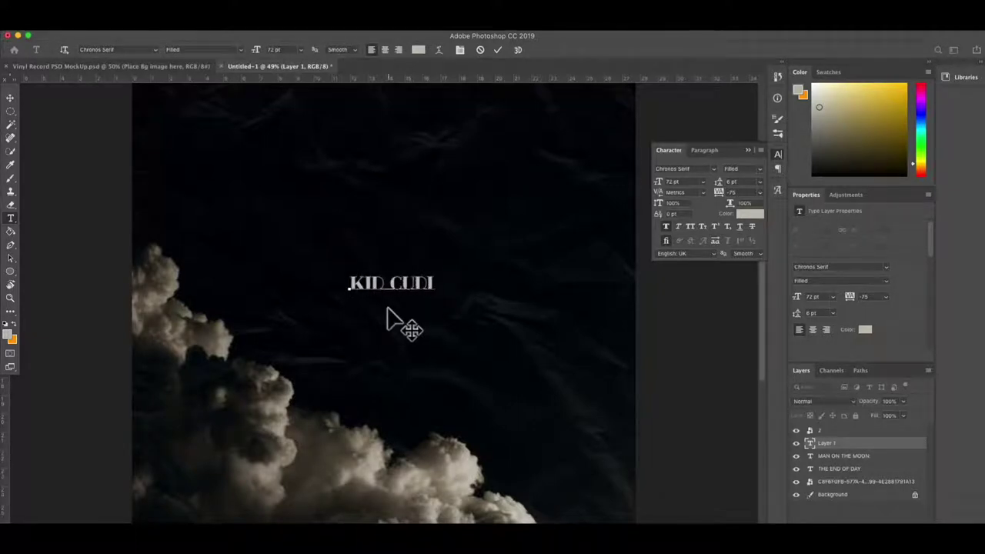
click(844, 455)
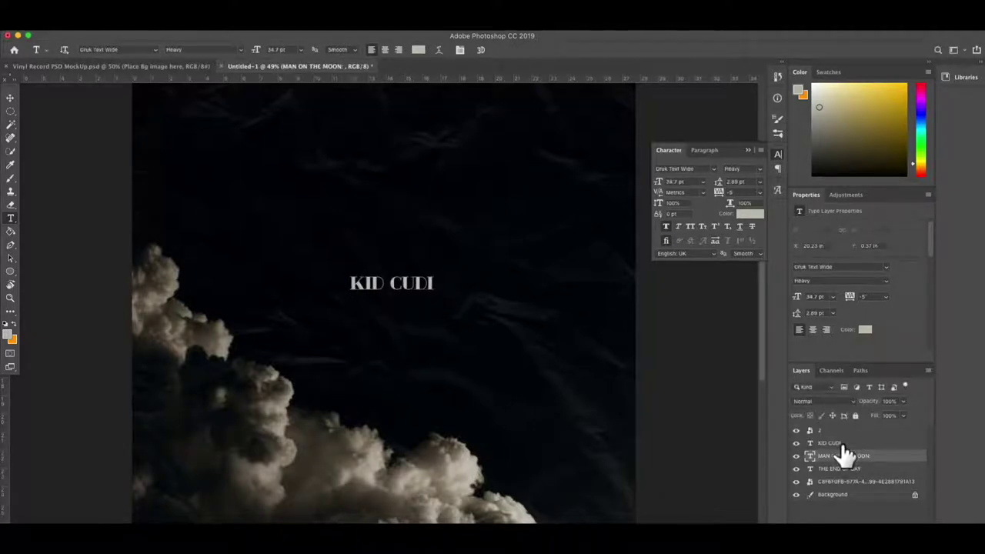
triple_click(431, 265)
click(717, 167)
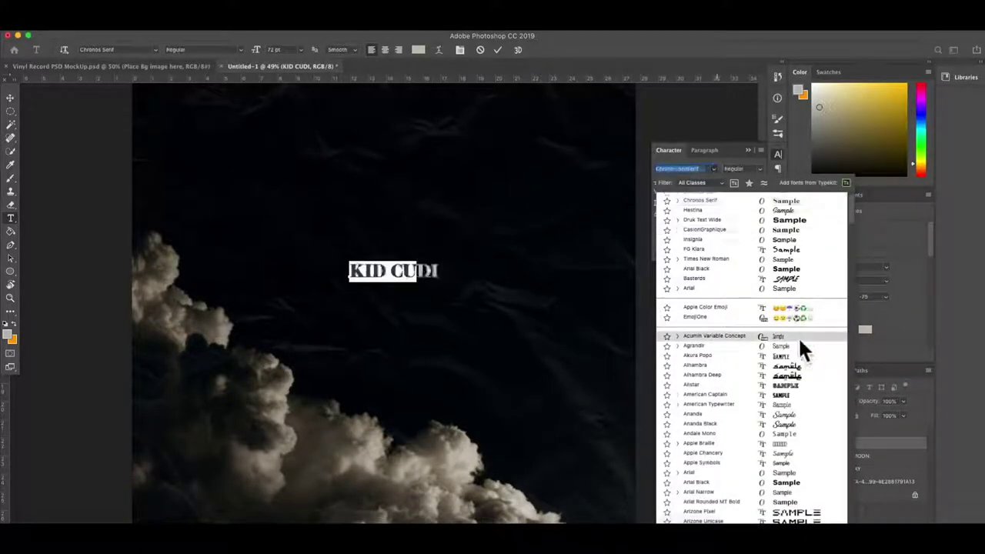
scroll(800, 346, down, 5)
click(796, 220)
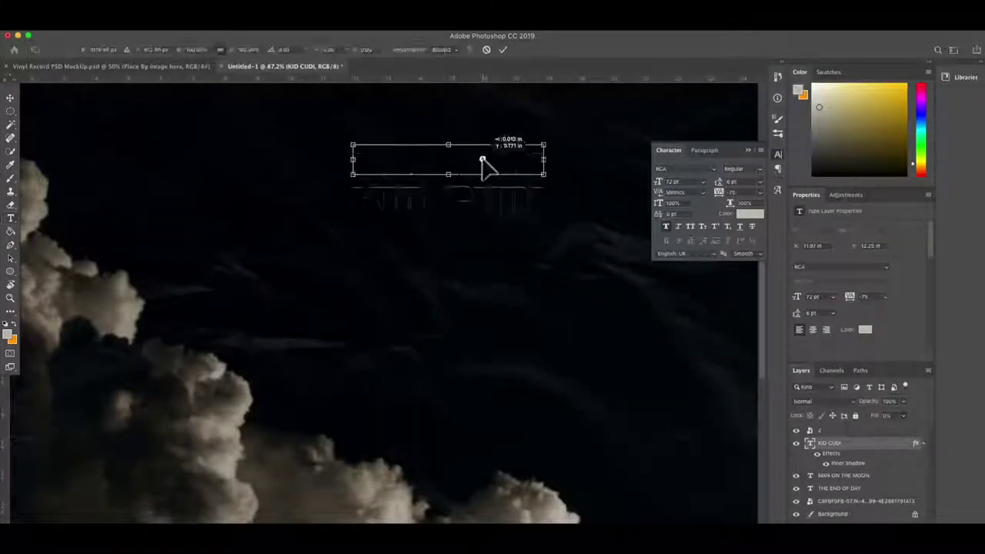
Step: Enlarge KID CUDI into the top-left and give it a hollow Inner Shadow with adjusted angle and distance
double_click(847, 462)
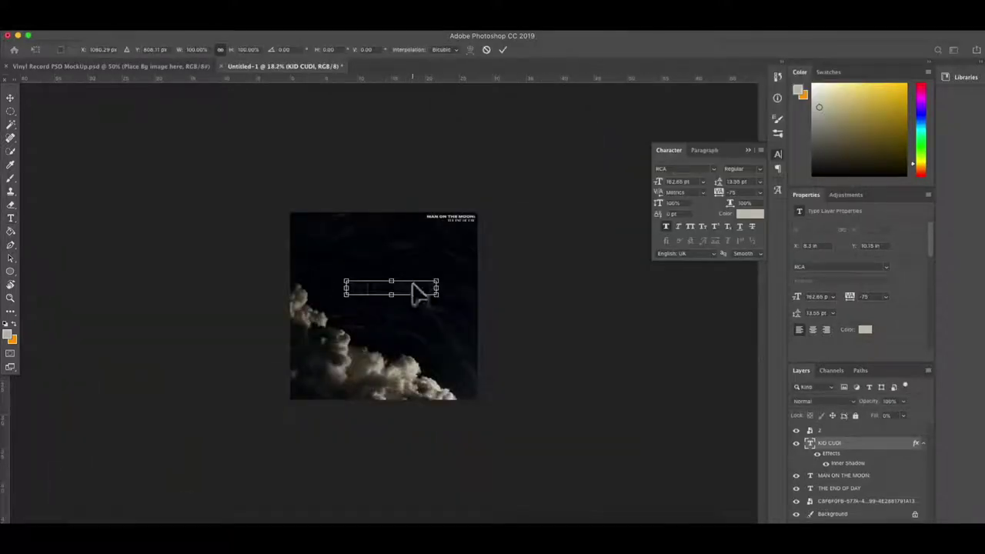
drag(413, 286, 369, 229)
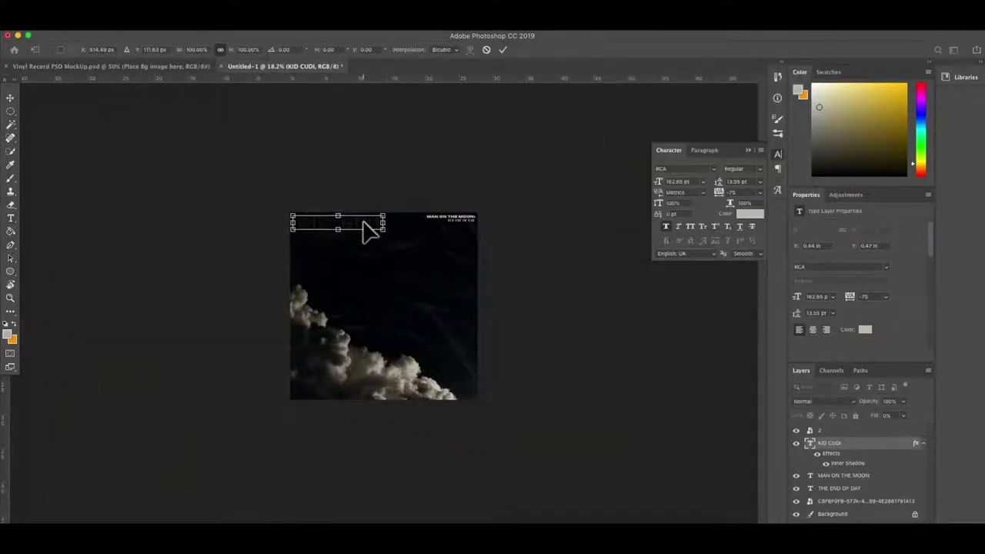
key(Return)
double_click(851, 463)
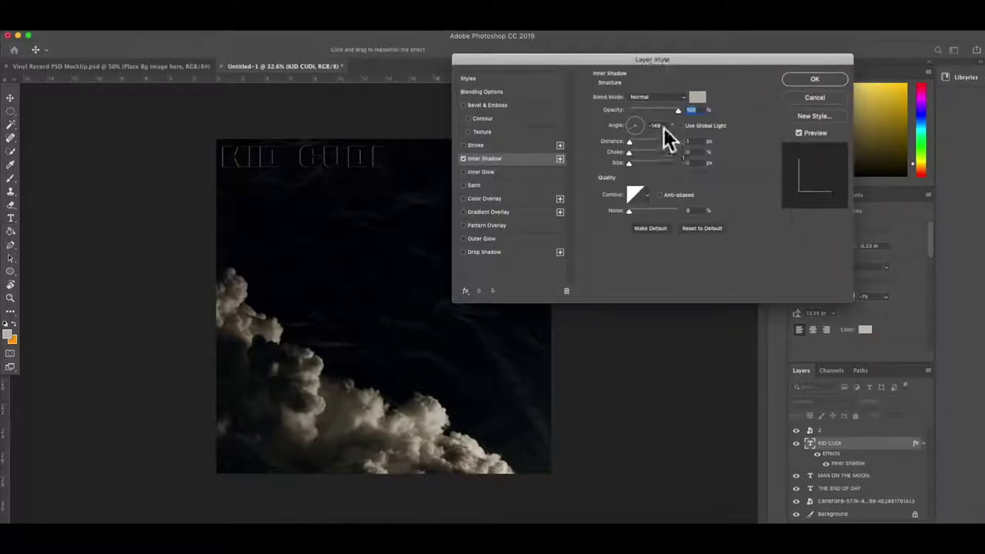
click(636, 124)
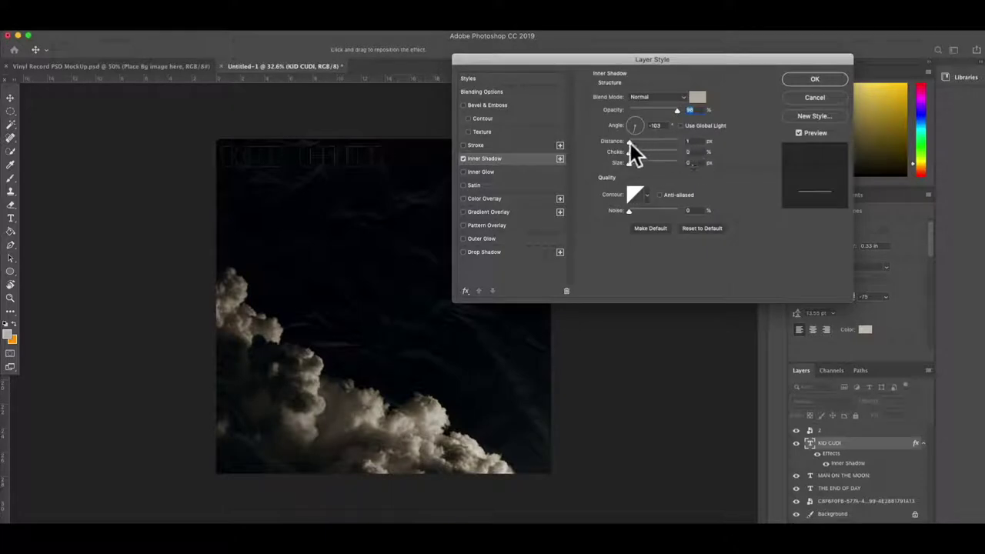
drag(630, 143, 633, 164)
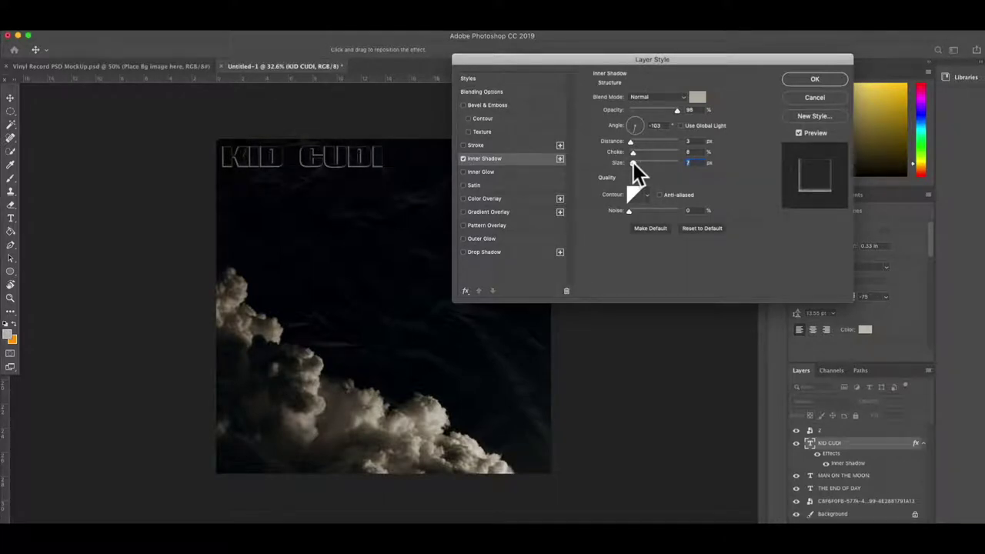
click(784, 80)
scroll(382, 147, up, 1)
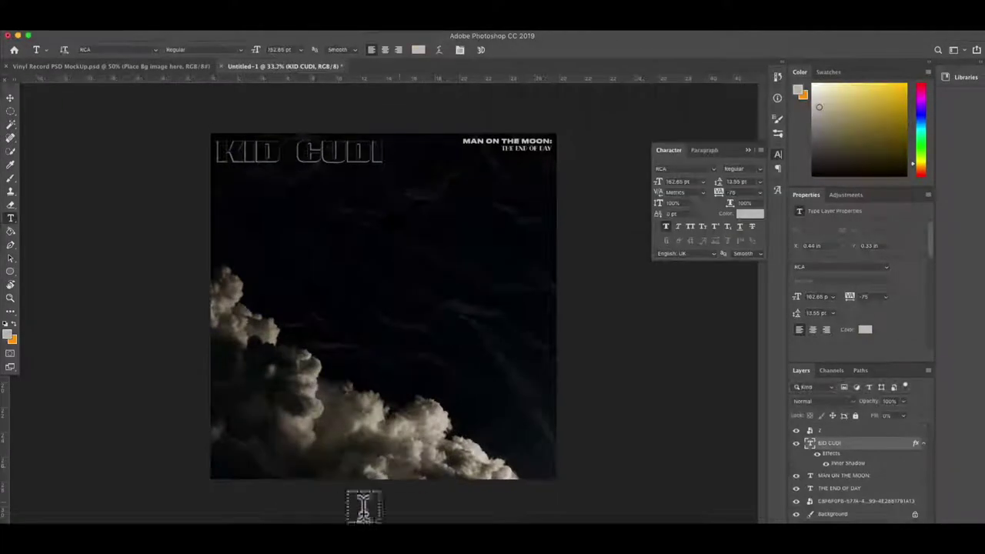
Step: Find the GOOD Music angel logo on Google Images and save it as download.jpeg
click(459, 535)
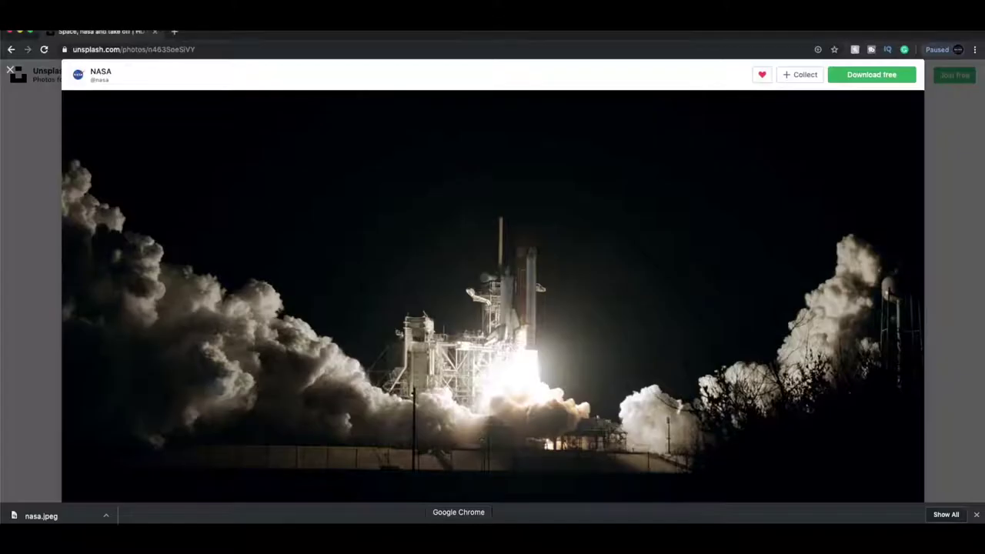
click(283, 49)
text(GO)
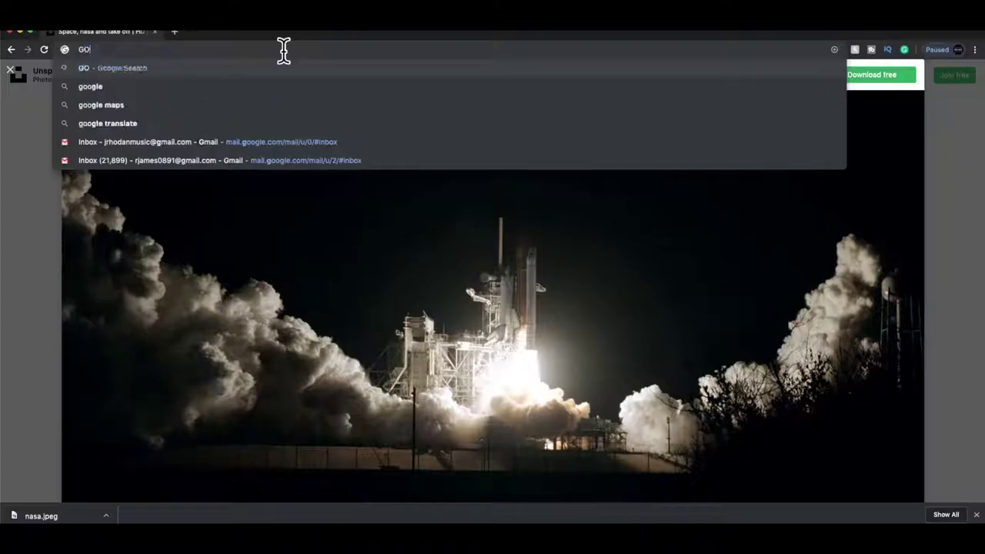
text(OD)
text(LOGO)
key(Return)
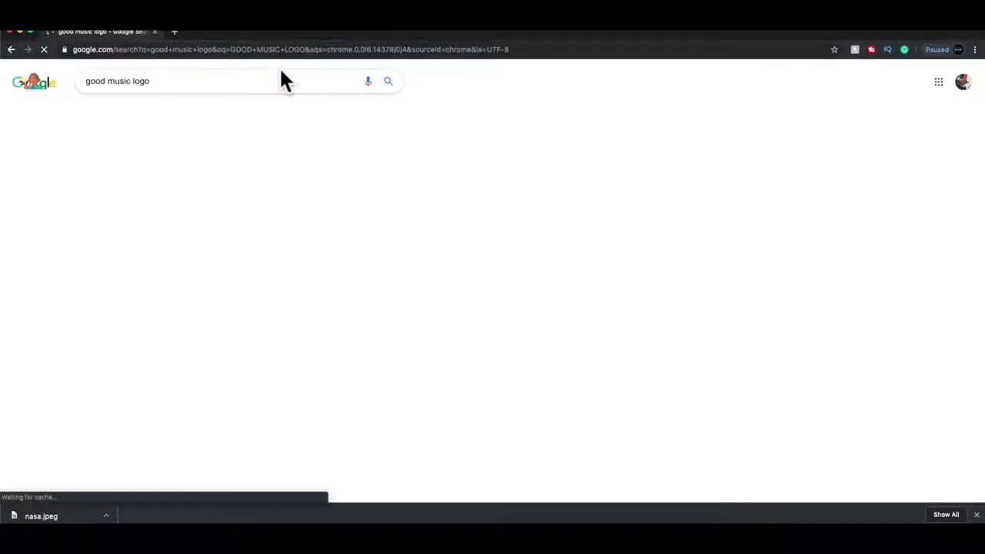
click(211, 197)
right_click(751, 147)
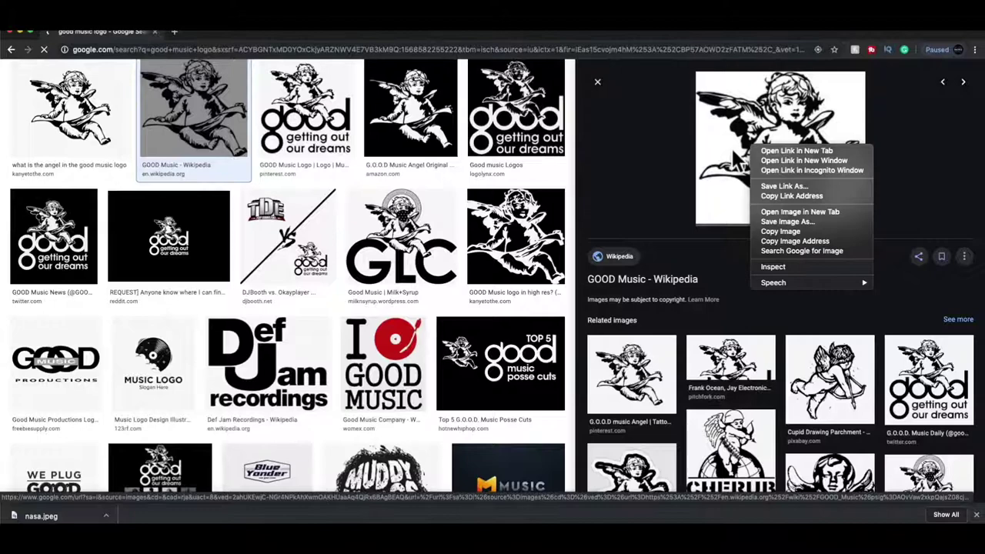
click(788, 222)
drag(443, 516, 351, 384)
Step: Place the angel logo, clip a solid colour fill layer to it, and blend it with Screen
key(Return)
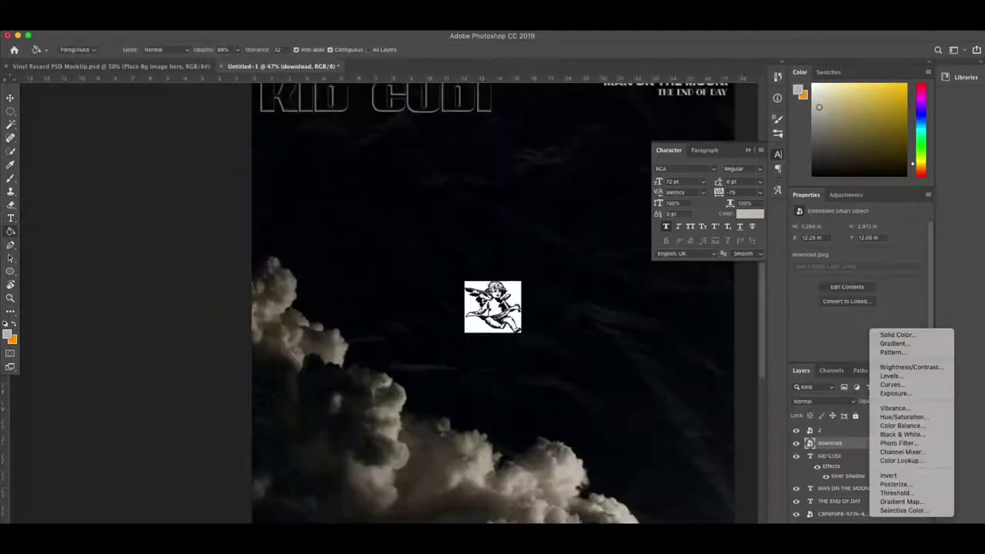
click(914, 335)
click(753, 173)
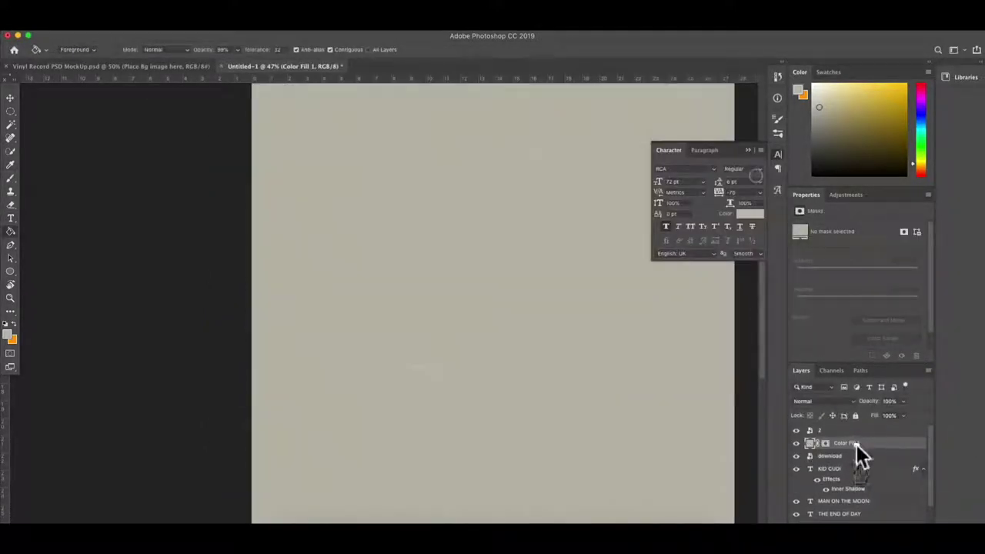
right_click(857, 455)
click(802, 275)
click(823, 401)
Step: Move the angel logo to the lower left, invert it to white, and shrink it
click(832, 444)
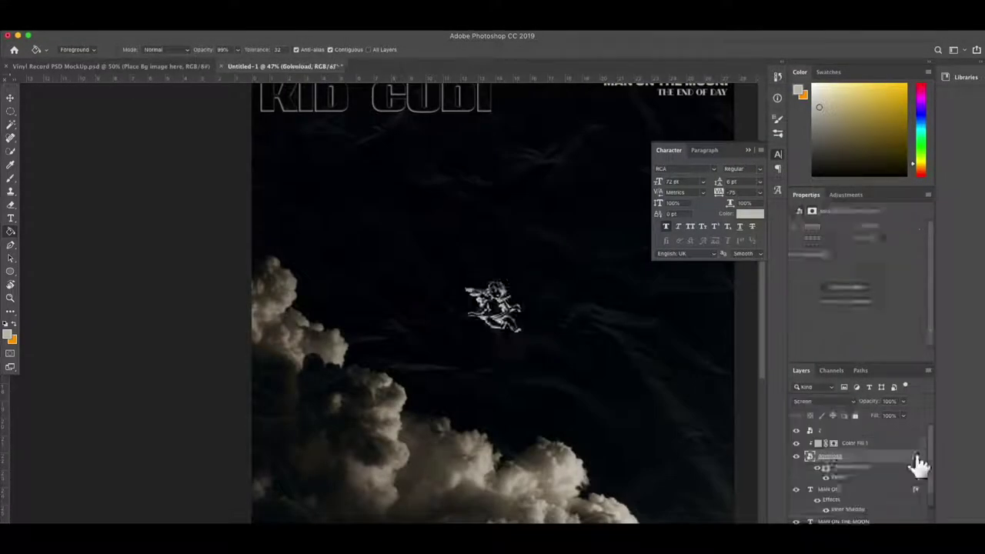
key(ctrl+t)
drag(492, 306, 322, 478)
scroll(322, 478, down, 2)
mouse_move(322, 402)
mouse_down()
mouse_move(308, 451)
mouse_move(284, 468)
mouse_up()
key(Return)
key(ctrl+i)
key(ctrl+t)
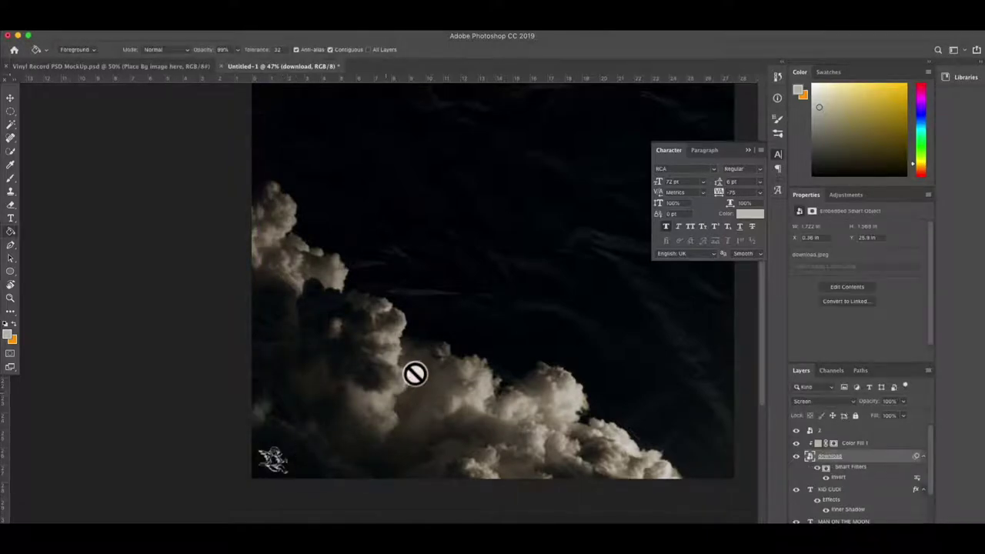
key(Return)
click(534, 226)
Step: Place a small Parental Advisory label in the lower-right corner with Linear Burn blending
mouse_move(653, 231)
mouse_down()
mouse_move(438, 335)
mouse_move(446, 323)
mouse_up()
scroll(381, 312, up, 3)
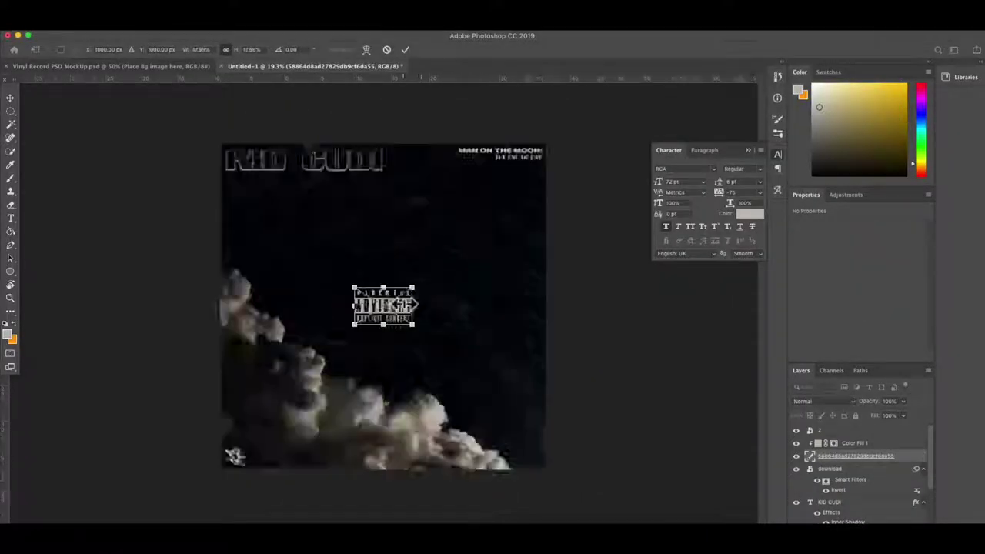
scroll(380, 311, up, 3)
mouse_move(577, 284)
mouse_down()
mouse_move(543, 304)
mouse_move(638, 467)
mouse_up()
key(Return)
click(824, 401)
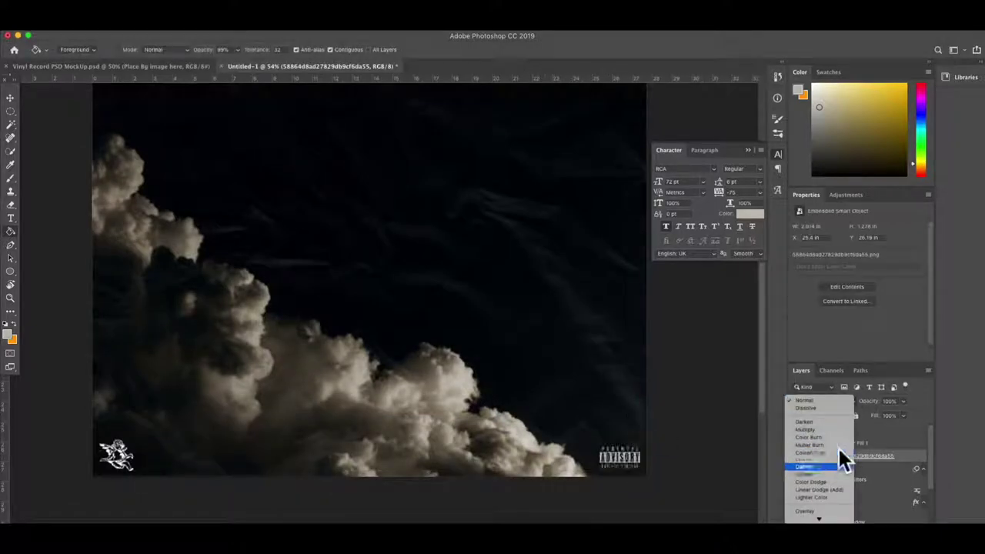
click(842, 458)
key(ctrl+0)
Step: Open the cover1.psd vinyl mockup and enlarge its design area
click(93, 21)
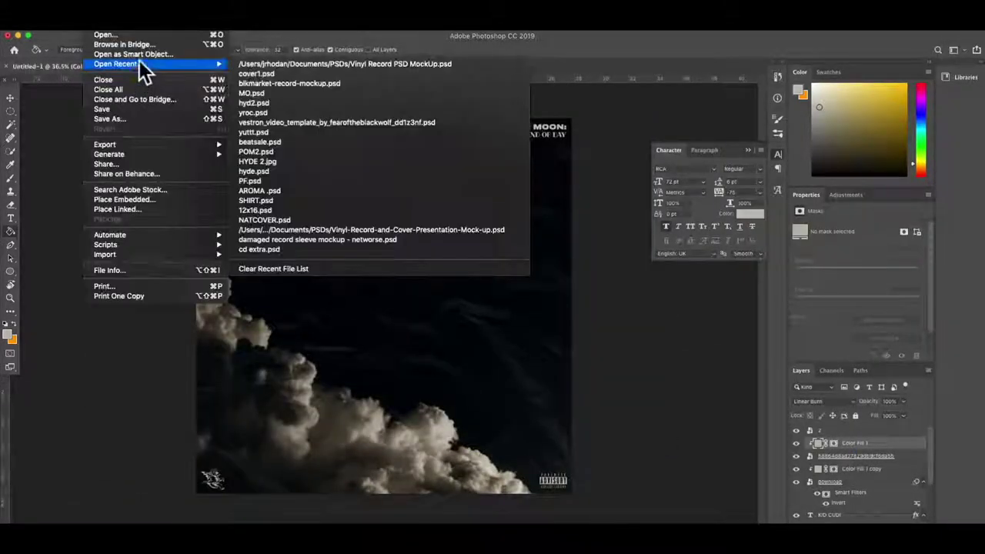
click(139, 36)
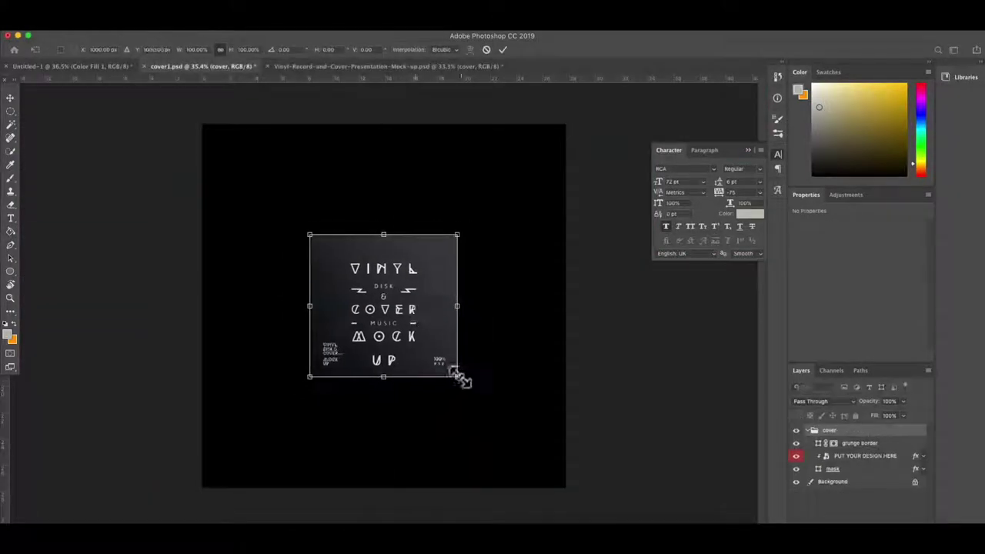
drag(460, 377, 538, 412)
key(Return)
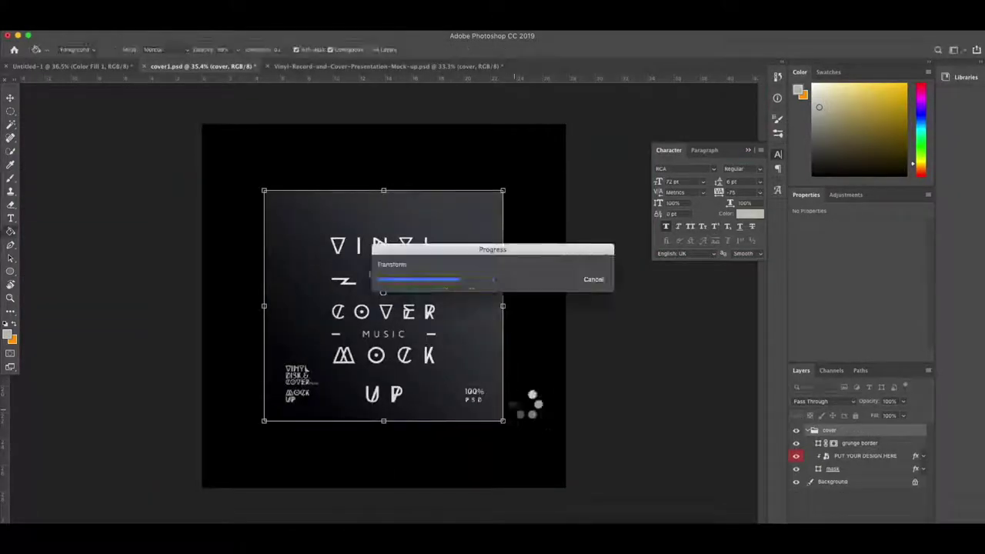
Step: Replace the PUT YOUR DESIGN HERE layer's contents with MOTM.jpg
right_click(853, 462)
click(885, 323)
double_click(403, 126)
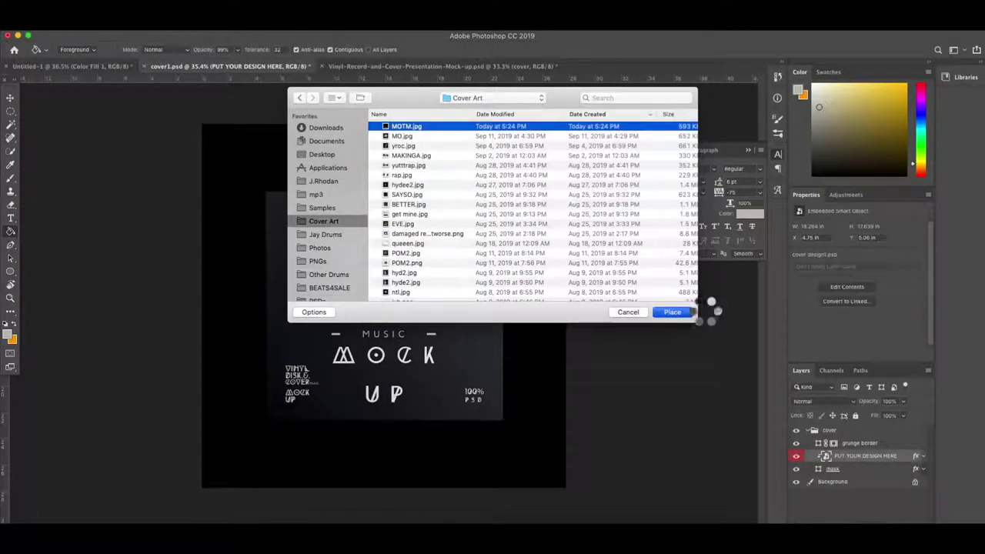
key(Return)
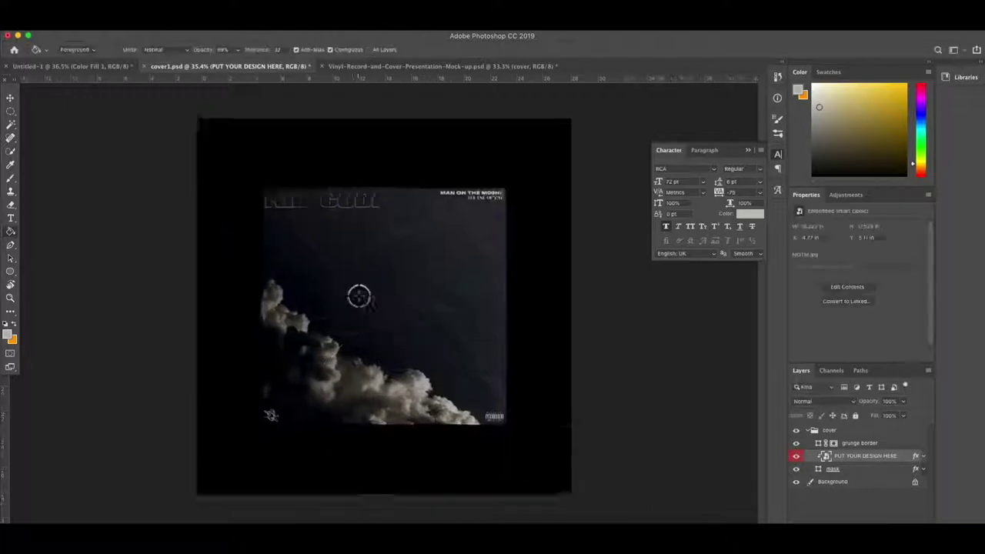
scroll(359, 293, up, 2)
scroll(359, 294, down, 1)
scroll(359, 297, up, 1)
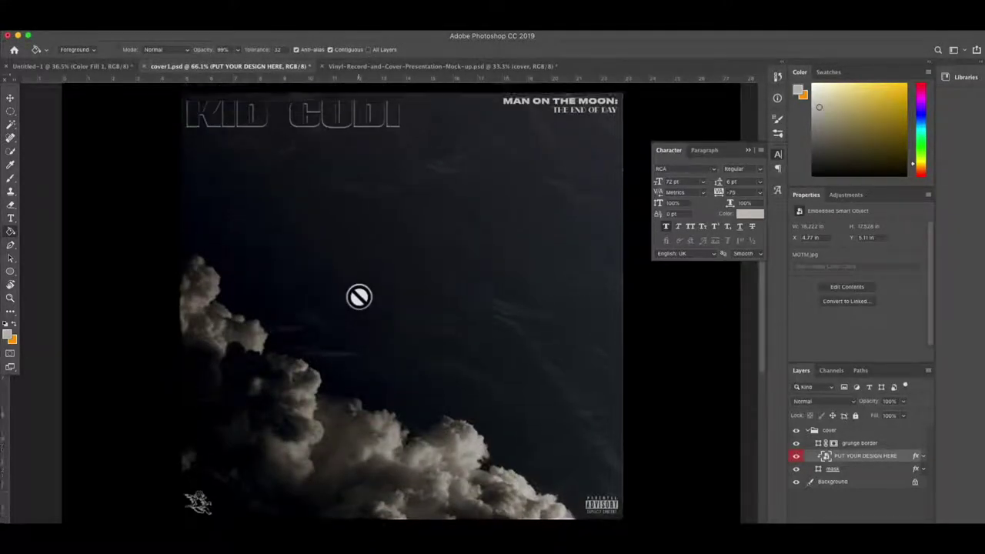
scroll(358, 296, down, 3)
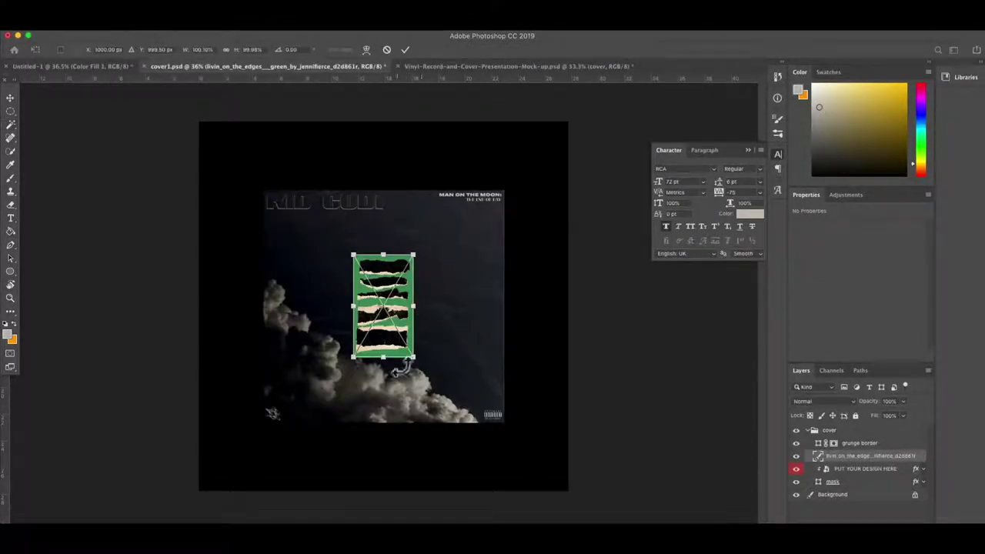
Step: Enlarge the torn-paper image to fill the canvas and copy a selected paper strip
drag(401, 370, 557, 485)
key(Return)
key(w)
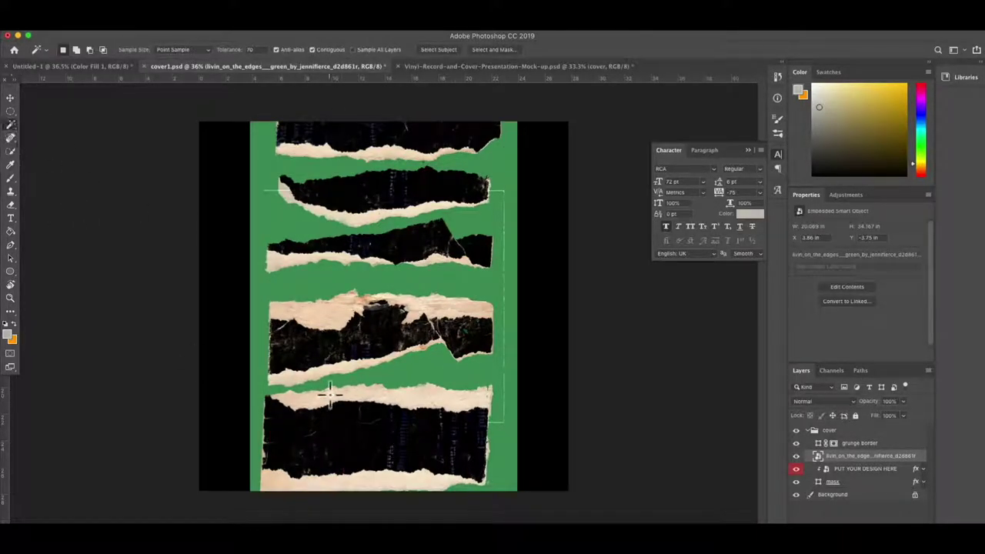
click(124, 19)
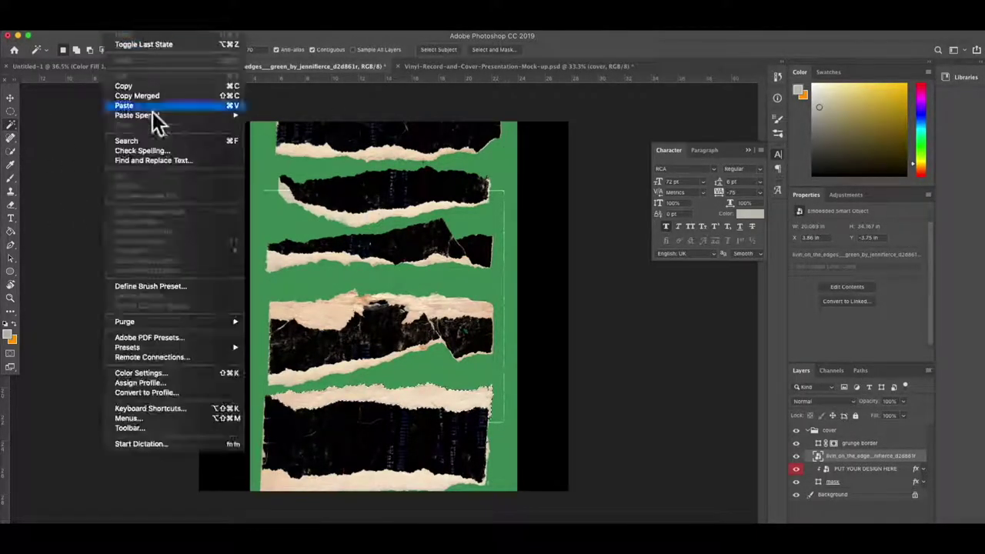
click(144, 85)
Step: Paste the paper strip onto a new empty layer and shift it left
key(super+v)
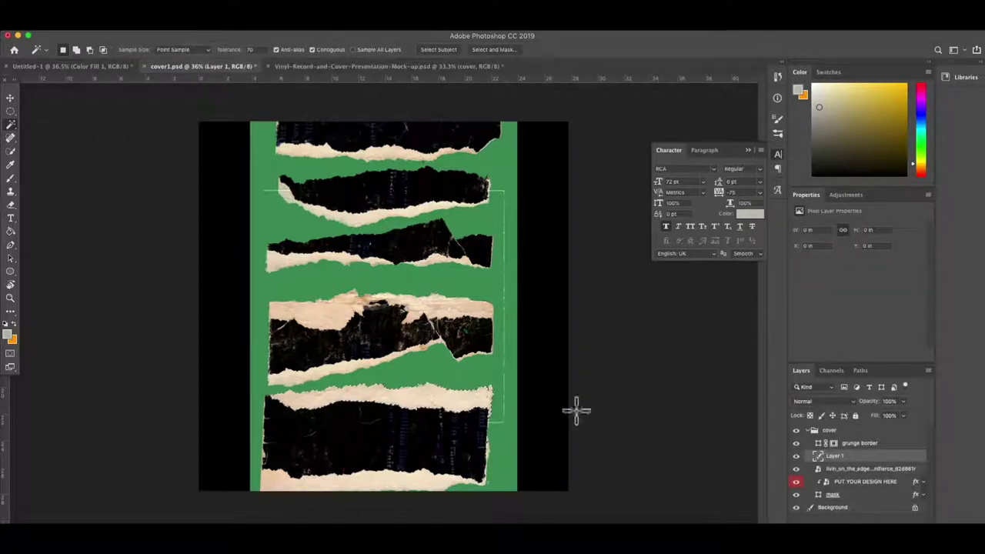
click(123, 20)
click(137, 104)
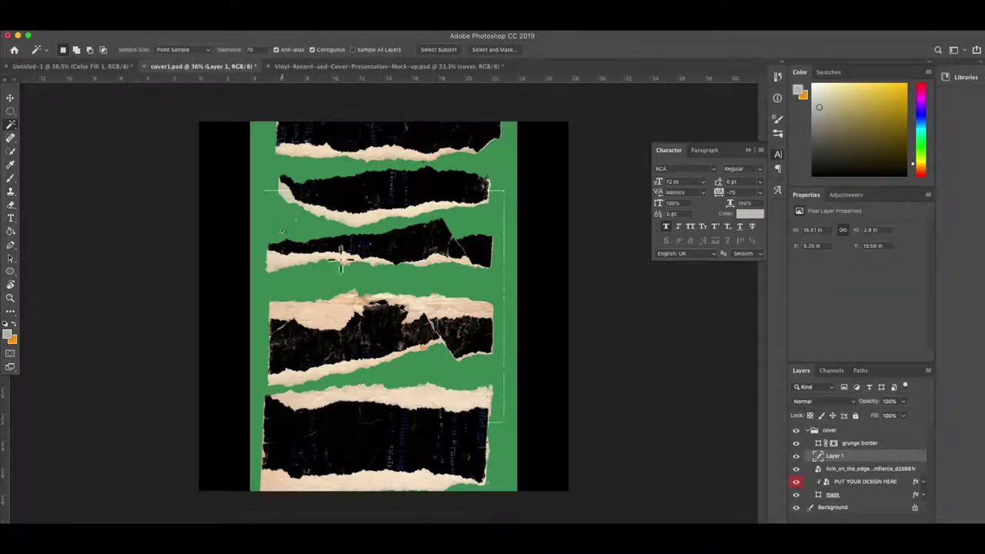
key(super+t)
mouse_move(445, 418)
mouse_down()
mouse_move(377, 396)
mouse_move(362, 406)
mouse_up()
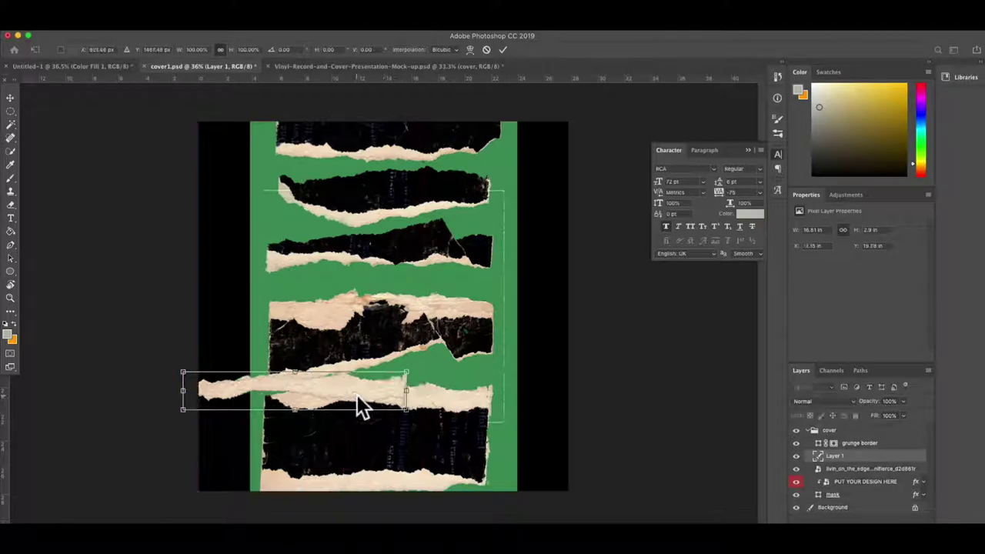
key(Return)
Step: Hide the green torn-paper artwork and rotate the strip to a steep diagonal
key(w)
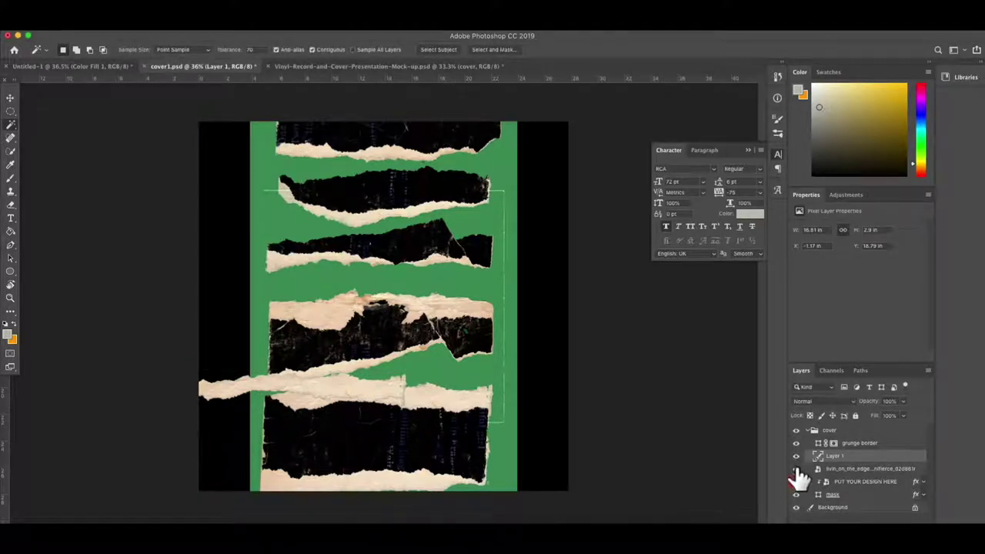
click(797, 480)
key(super+t)
mouse_move(411, 334)
mouse_down()
mouse_move(335, 443)
mouse_move(308, 423)
mouse_up()
Step: Stand the strip upright along the cover's right edge and erase its excess parts
drag(506, 293, 512, 268)
key(Return)
key(e)
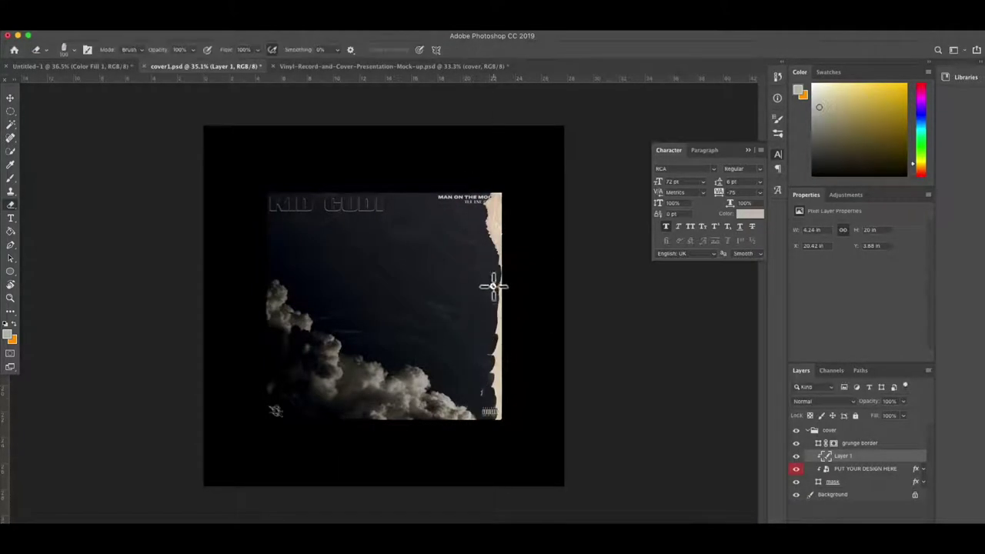
drag(493, 285, 493, 416)
alt+scroll(492, 202, up, 3)
drag(492, 202, 496, 407)
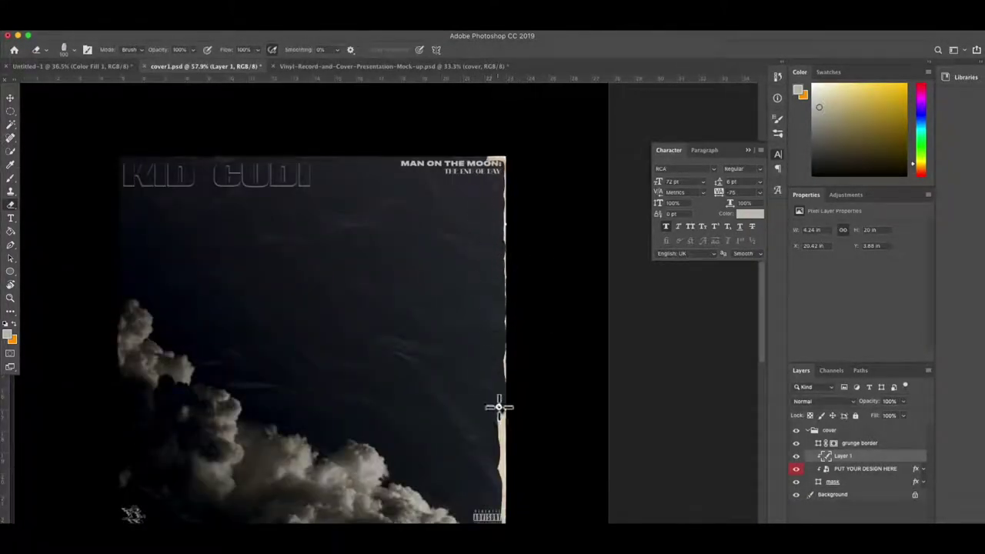
Step: Apply a Color Balance shift toward red on the PUT YOUR DESIGN HERE layer
click(880, 472)
key(ctrl+l)
key(Escape)
click(285, 40)
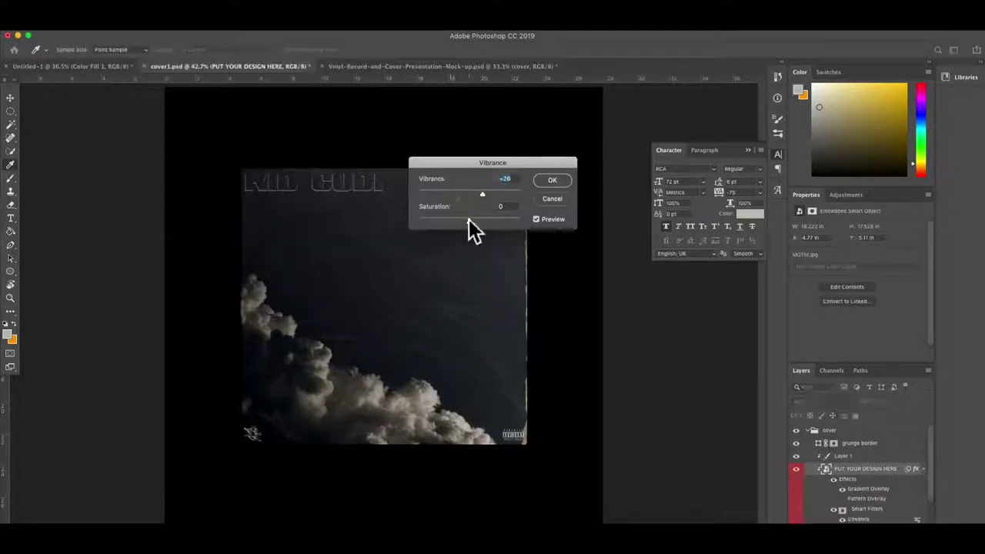
key(Escape)
click(146, 23)
click(288, 108)
drag(473, 185, 480, 185)
Step: Confirm the Color Balance and place the plastic-wrap texture, resized to fit the cover
click(583, 164)
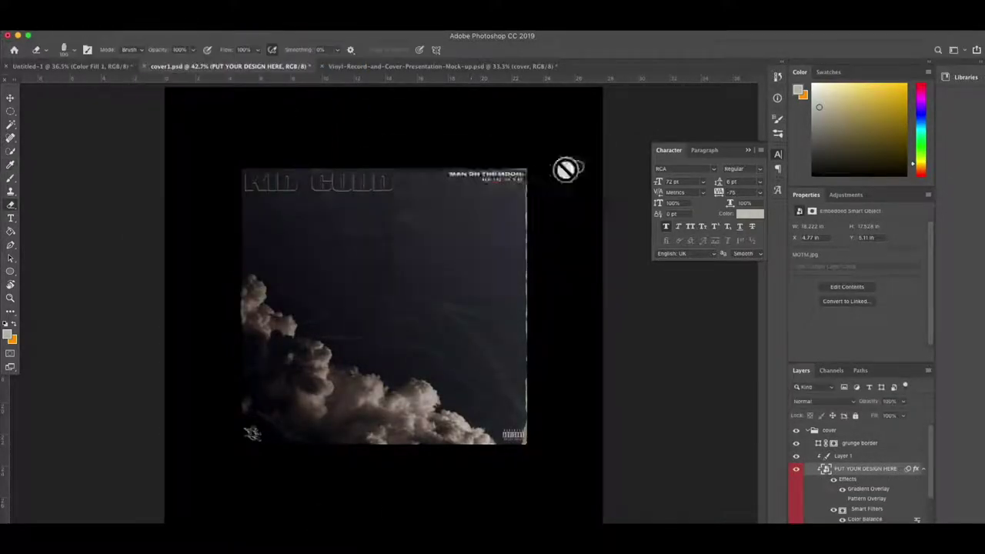
scroll(719, 330, up, 2)
scroll(503, 313, up, 2)
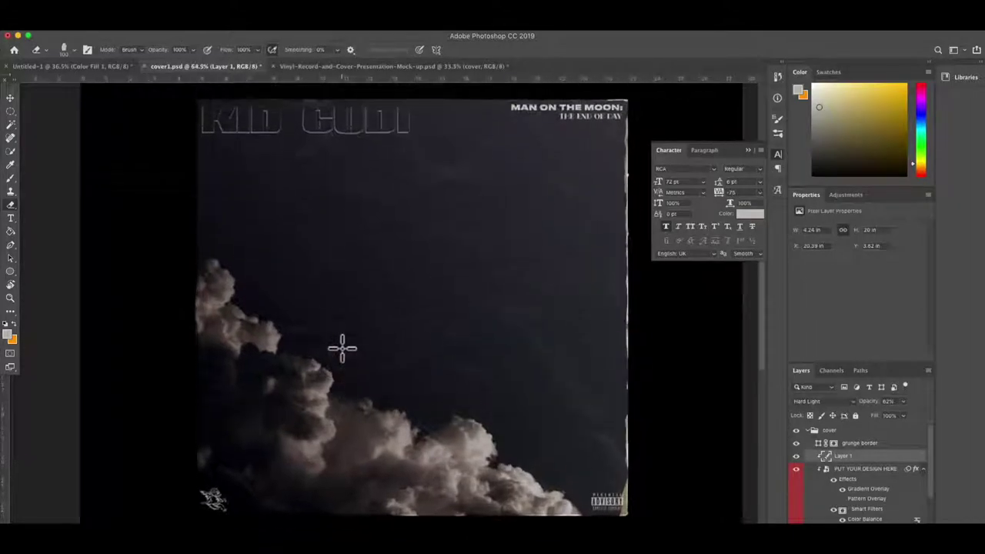
double_click(876, 184)
mouse_move(715, 209)
mouse_down()
mouse_move(421, 196)
mouse_move(450, 243)
mouse_up()
scroll(422, 196, down, 5)
drag(282, 243, 318, 253)
drag(397, 400, 397, 370)
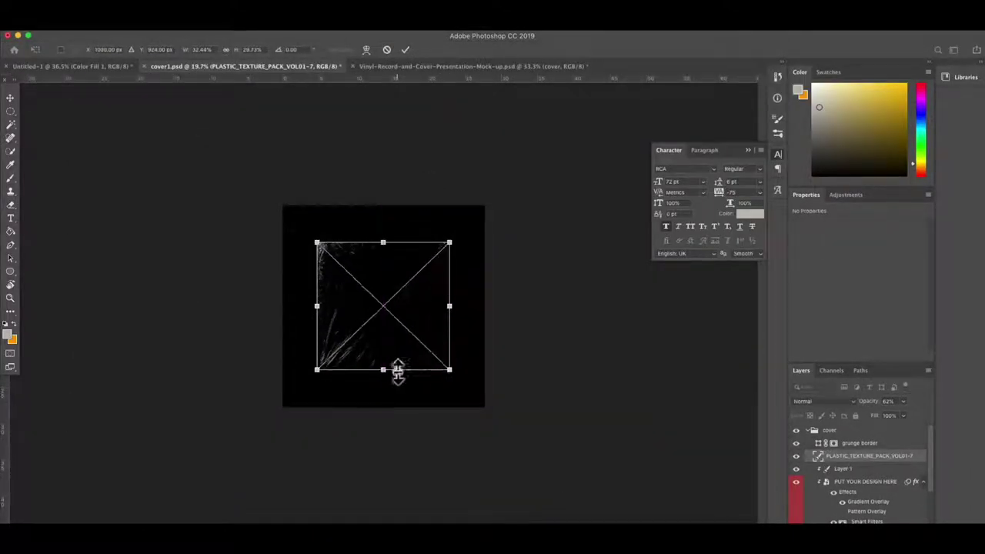
key(Return)
Step: Set the plastic texture's blend mode to Screen
click(828, 401)
click(816, 474)
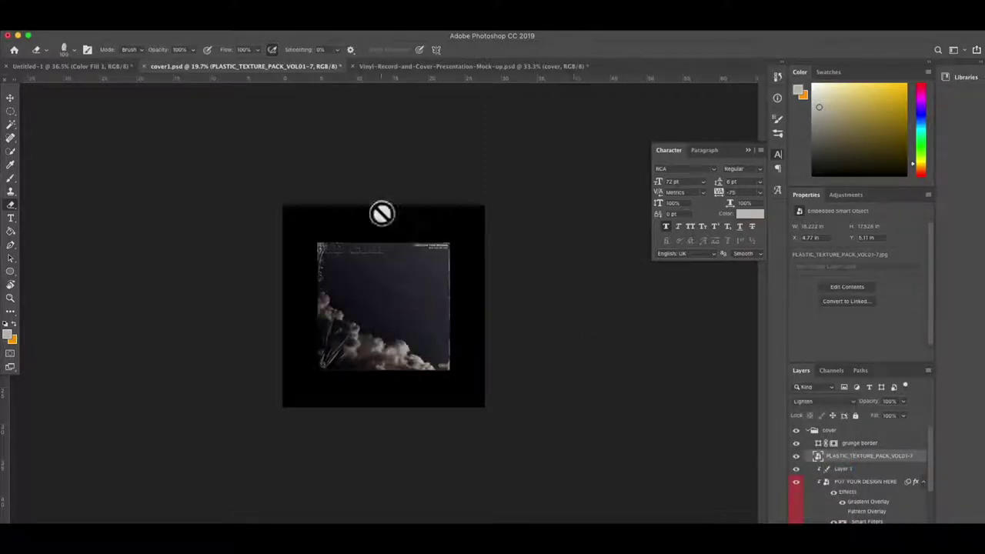
scroll(381, 214, up, 5)
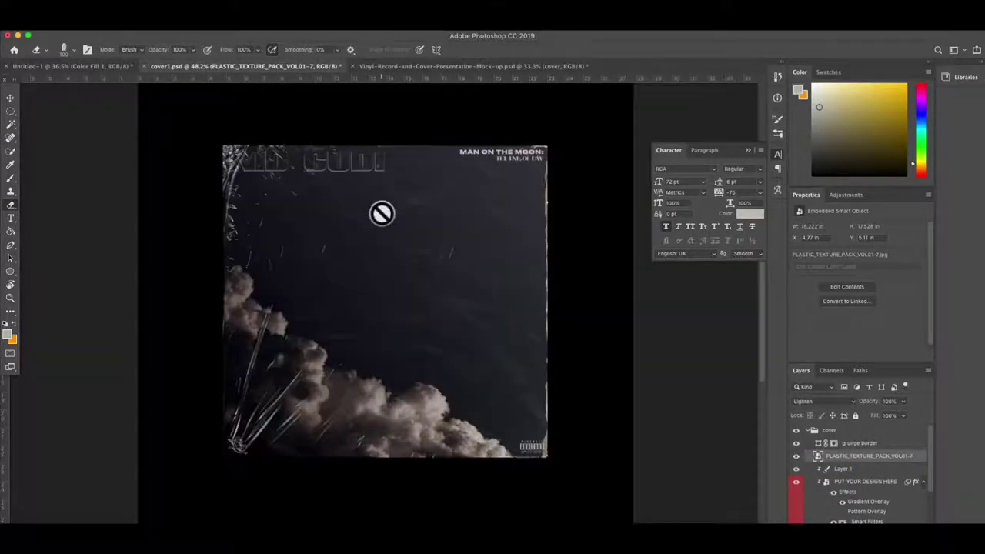
click(826, 401)
click(826, 408)
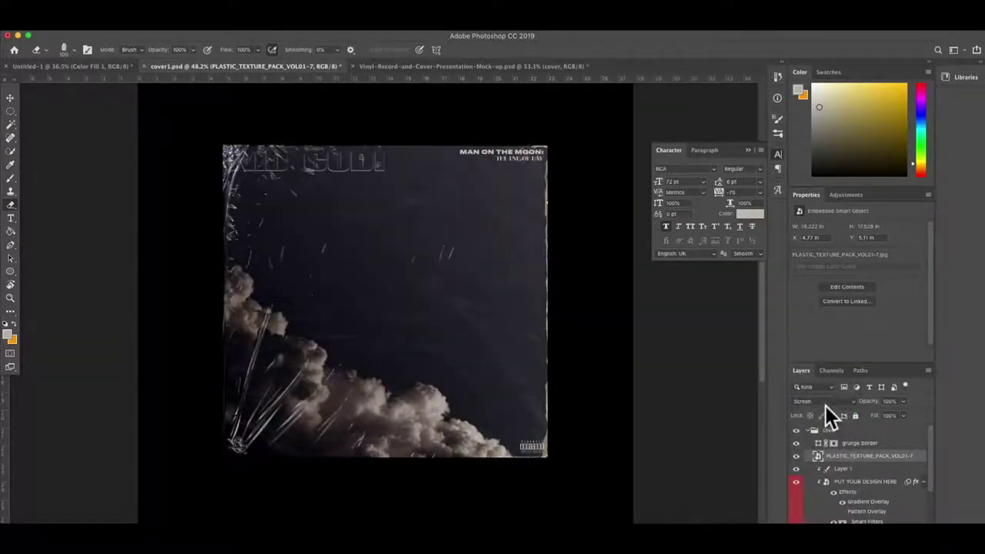
Step: Rotate the texture 90 degrees so its wrinkles sit at the top-right
key(ctrl+t)
drag(528, 131, 589, 316)
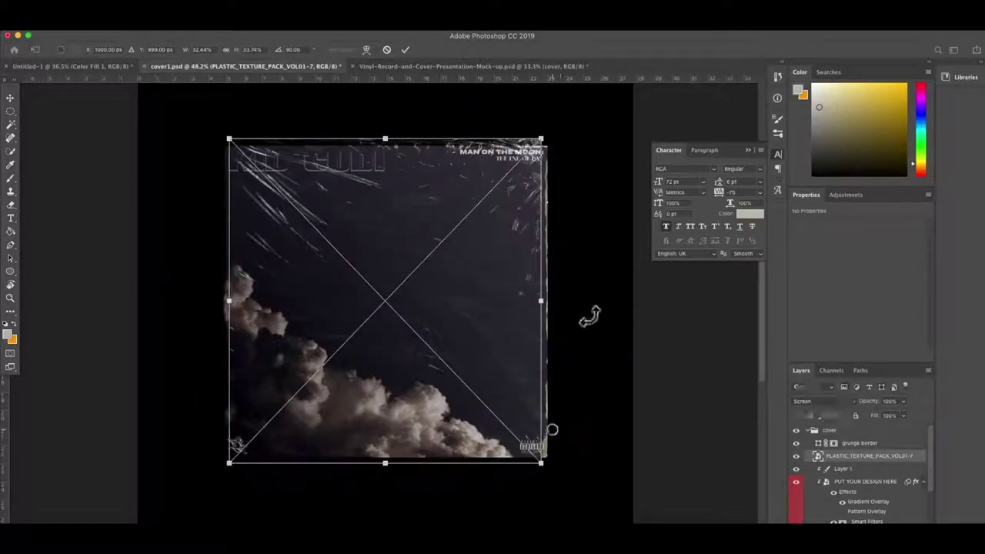
drag(487, 125, 537, 411)
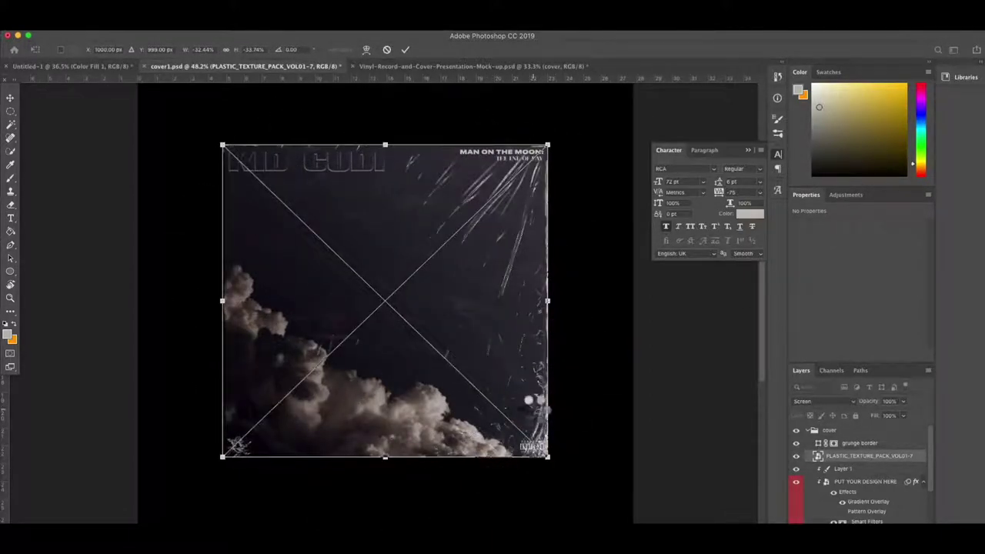
key(Return)
key(e)
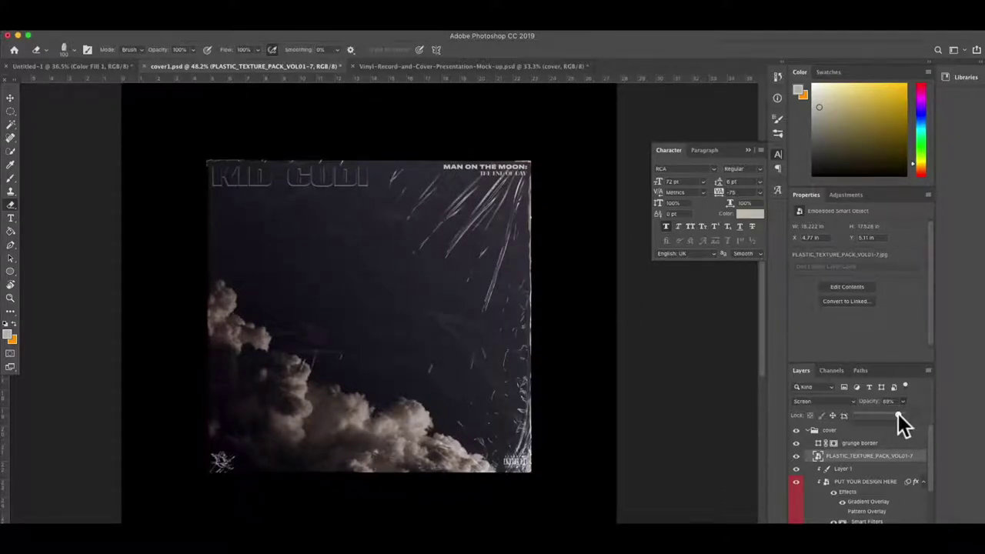
scroll(545, 385, up, 3)
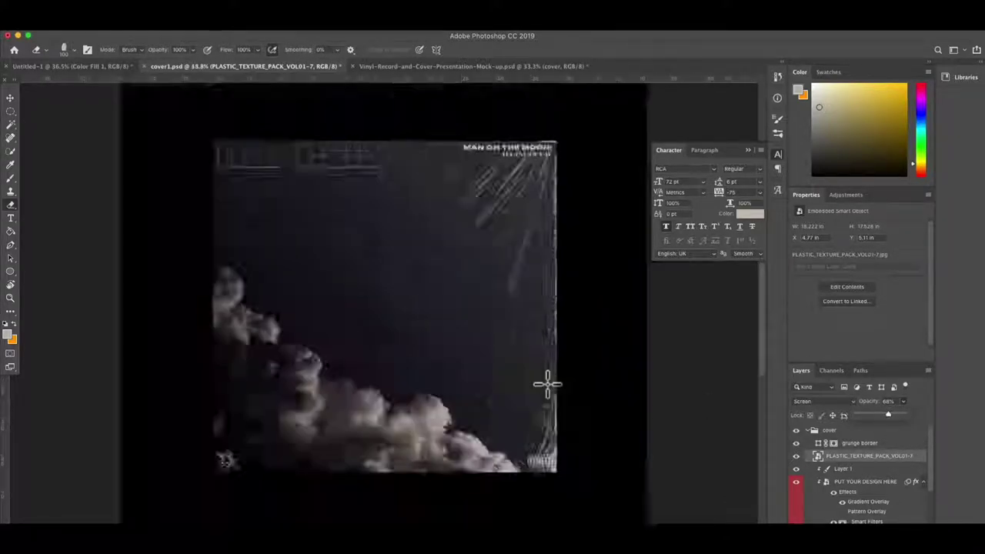
scroll(547, 384, up, 3)
scroll(548, 385, down, 5)
Step: Place orange-round-distressed.png from blkmarket-stickers-pngs > orange, shrunk at the cover's top-right
double_click(662, 162)
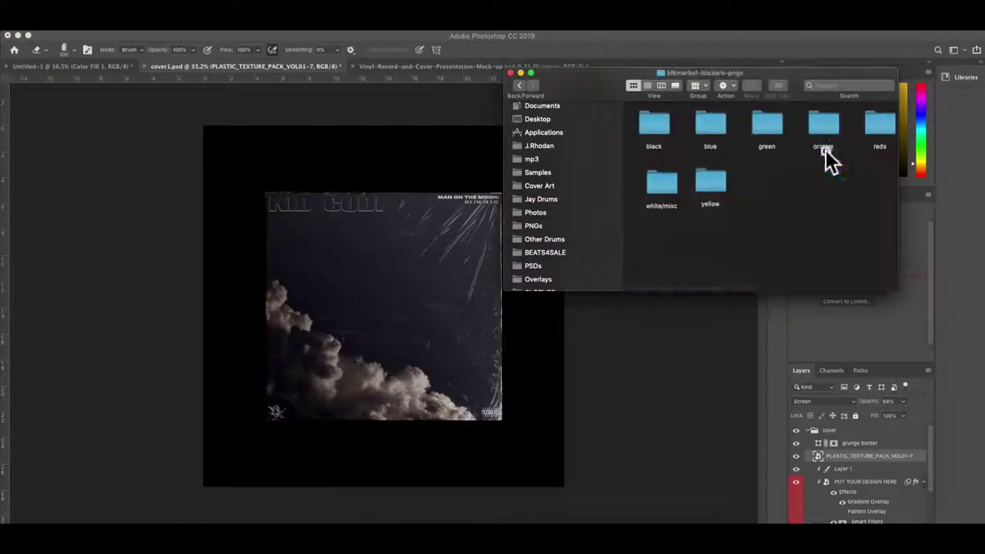
click(831, 137)
double_click(826, 127)
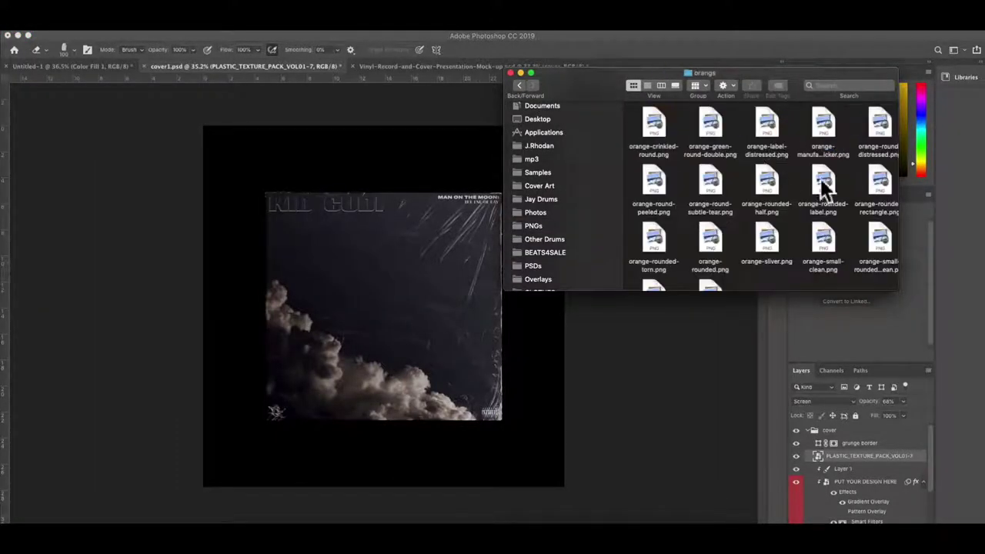
drag(880, 123, 354, 292)
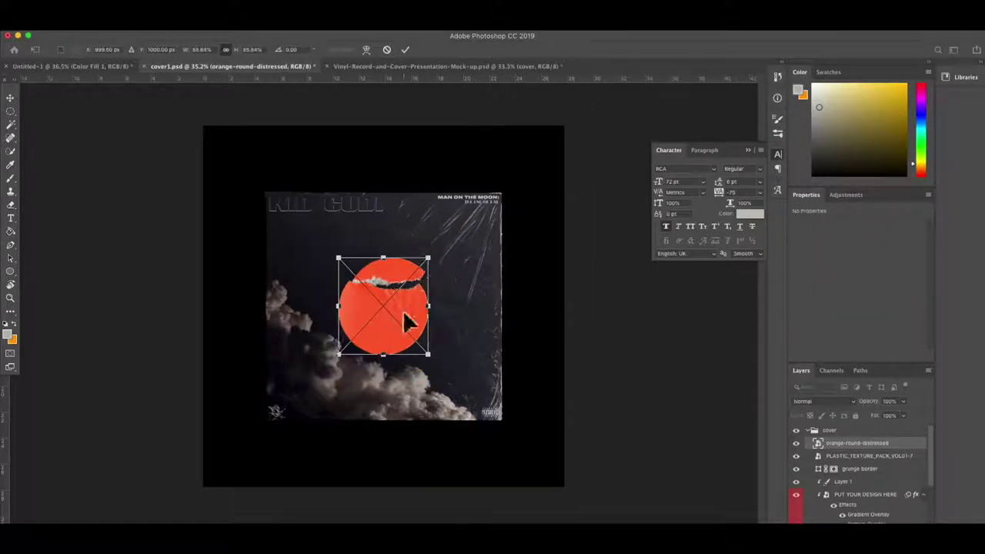
mouse_move(428, 258)
mouse_down()
mouse_move(403, 286)
mouse_move(481, 254)
mouse_up()
key(Return)
click(292, 538)
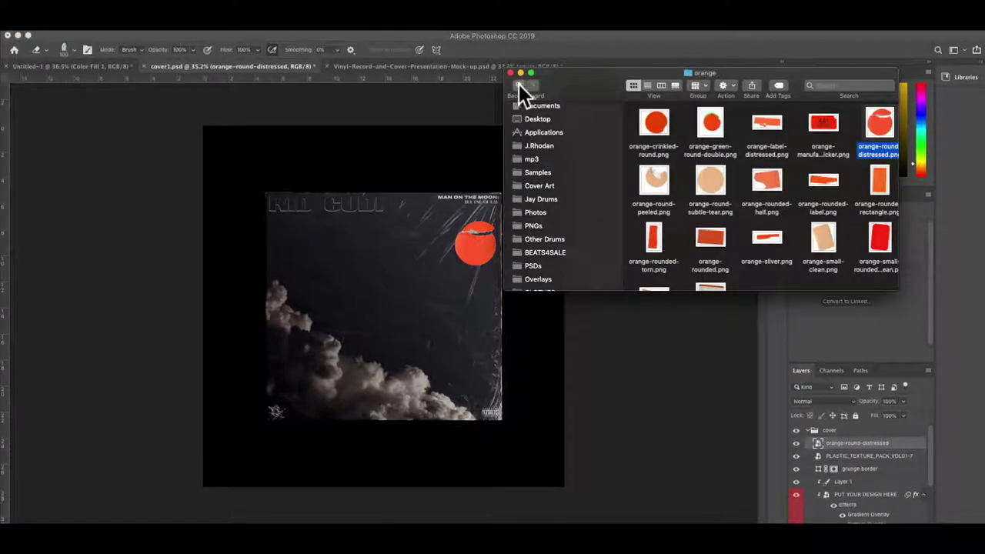
click(521, 91)
Step: Place barcode-silver-white-2.png onto the cover, shrunk toward the centre
double_click(652, 189)
drag(765, 121, 462, 289)
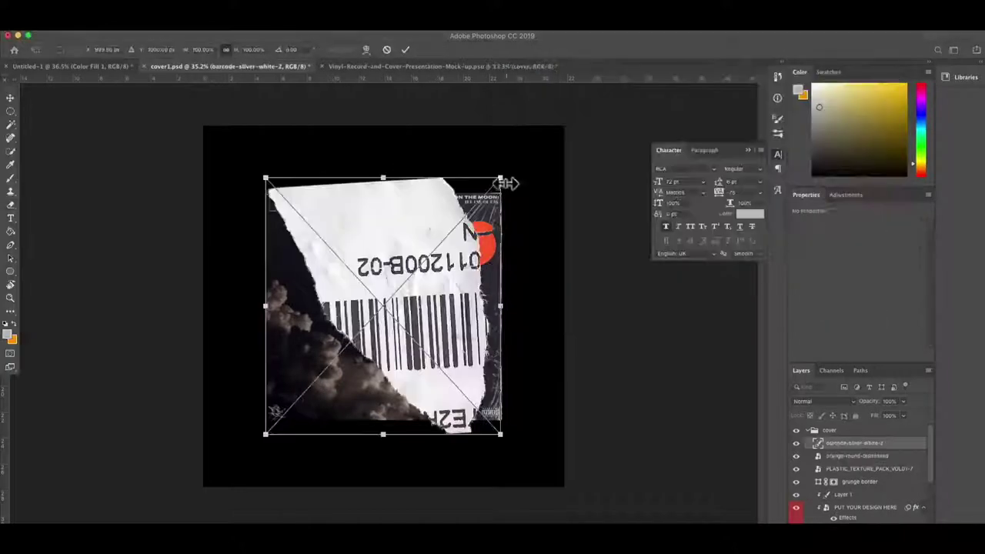
drag(501, 179, 412, 276)
key(Return)
Step: Reorder the sticker layers and move the orange circle onto the barcode
drag(854, 445, 846, 426)
click(847, 444)
click(870, 456)
click(863, 431)
key(ctrl+t)
drag(476, 243, 385, 291)
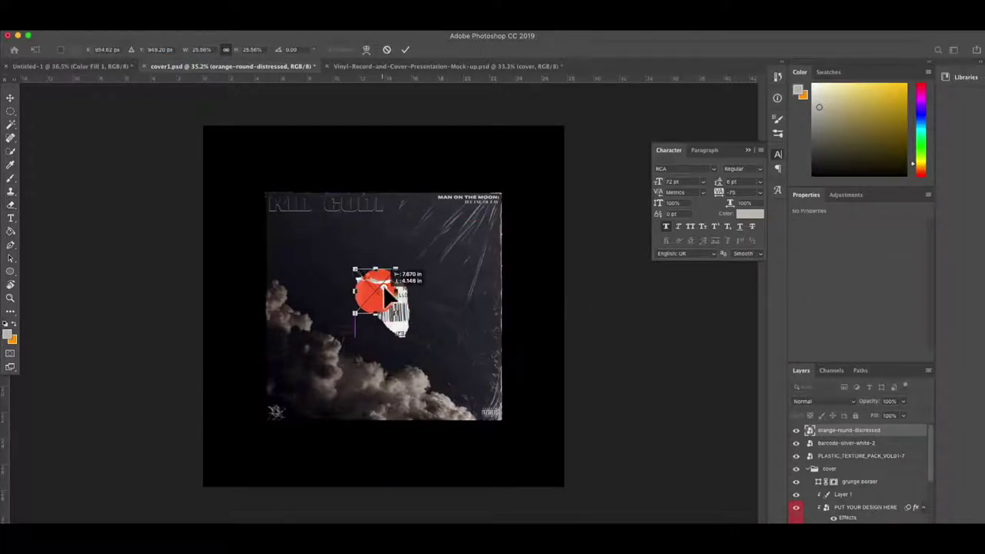
key(Return)
Step: Rotate and skew the barcode label so it sits tilted beneath the circle
key(alt+bracketleft)
key(ctrl+t)
mouse_move(452, 329)
mouse_down()
mouse_move(447, 293)
mouse_move(415, 312)
mouse_move(395, 282)
mouse_move(386, 295)
mouse_move(374, 286)
mouse_move(457, 275)
mouse_up()
key(Return)
key(alt+bracketright)
key(ctrl+t)
key(Return)
Step: Move the circle and barcode together to the top-right with a slight tilt
shift+click(862, 442)
key(ctrl+t)
mouse_move(509, 227)
mouse_down()
mouse_move(529, 259)
mouse_move(472, 254)
mouse_up()
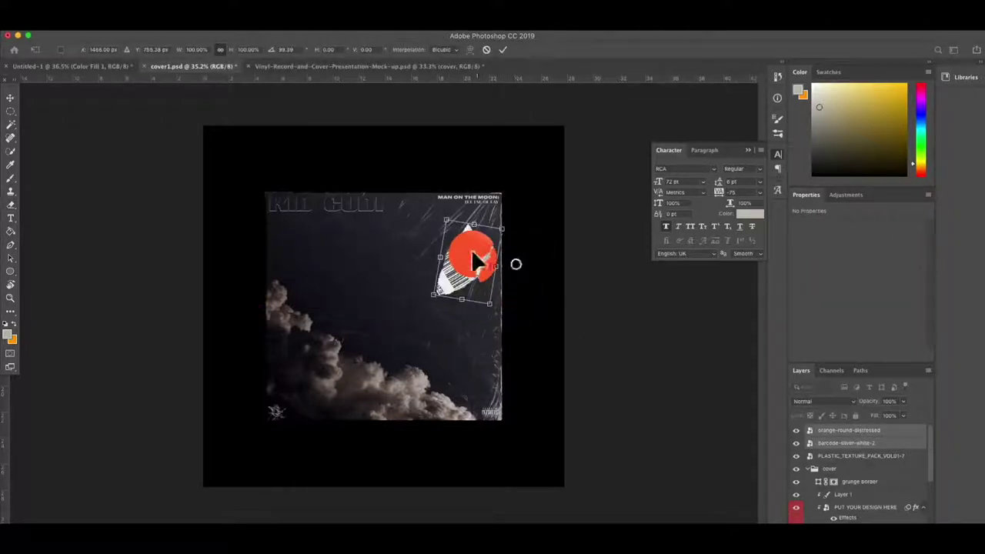
drag(507, 221, 504, 235)
key(Return)
Step: Start a black CaslonGraphique text layer on the orange sticker
key(e)
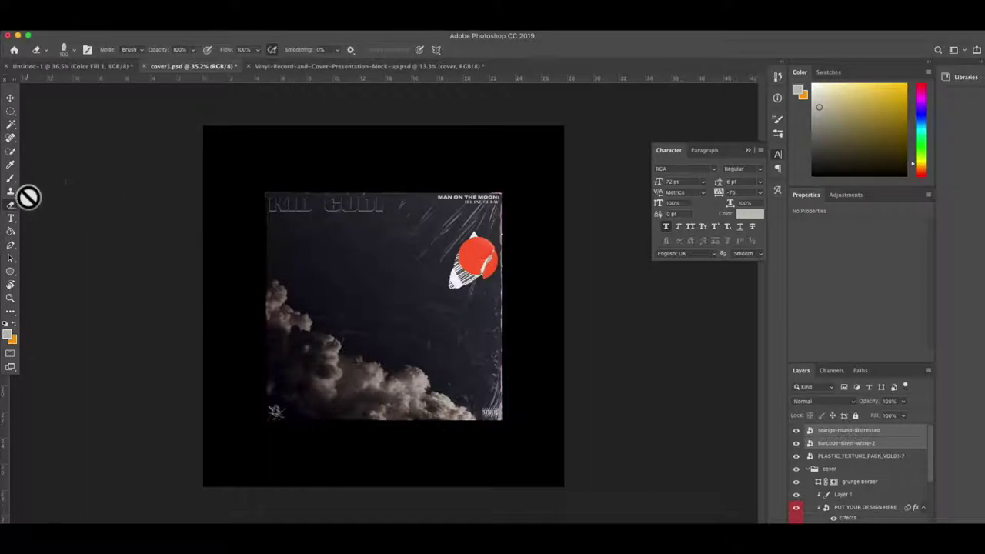
click(11, 218)
click(504, 254)
click(750, 214)
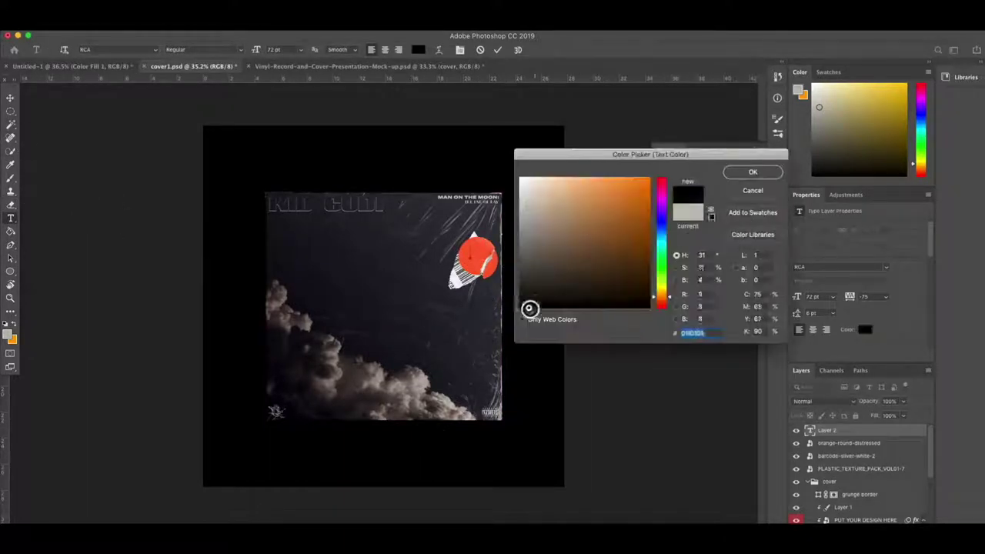
click(530, 308)
click(755, 170)
click(783, 220)
text(4.99)
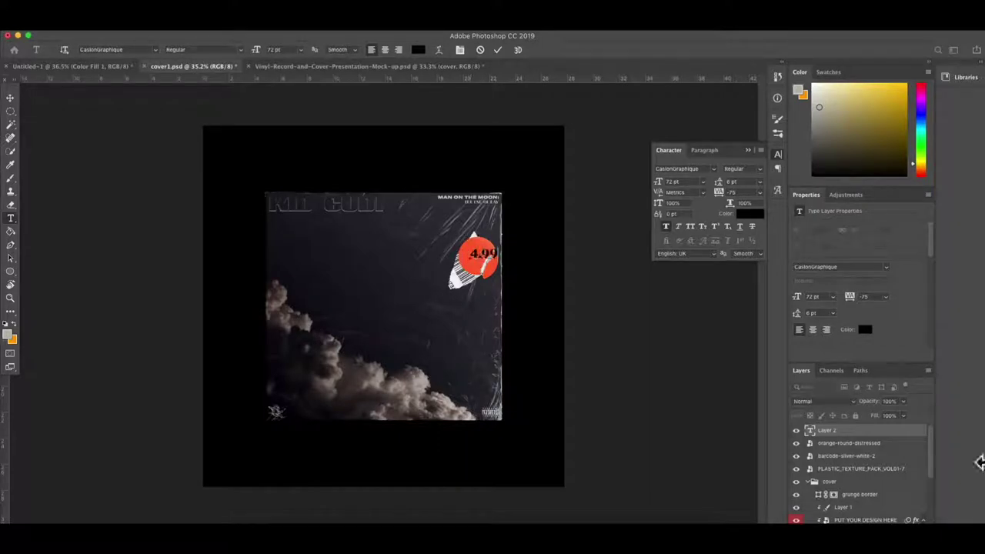
key(ctrl+Return)
Step: Retype the price text as $4.99 SPECIAL at 48 pt
click(477, 253)
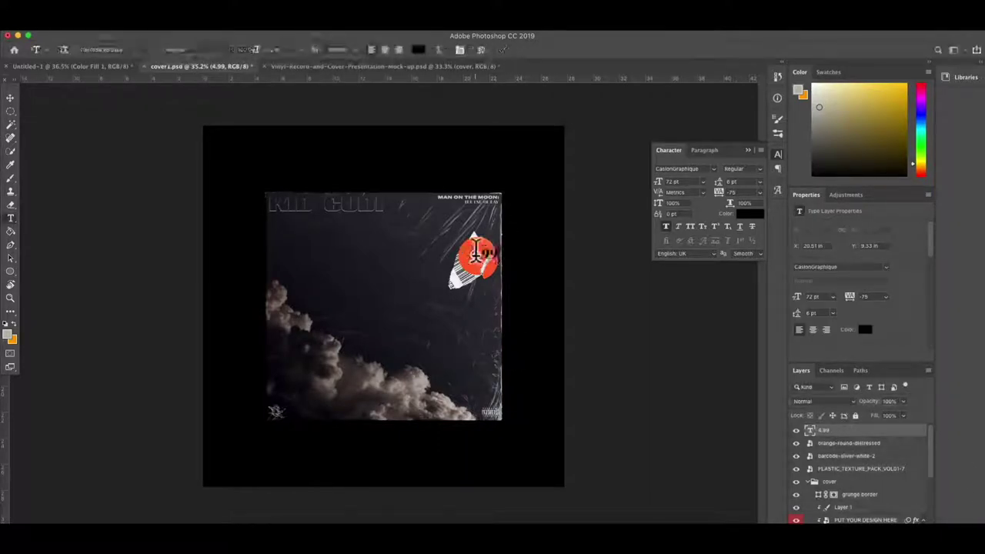
text($)
key(ctrl+a)
text($4.99)
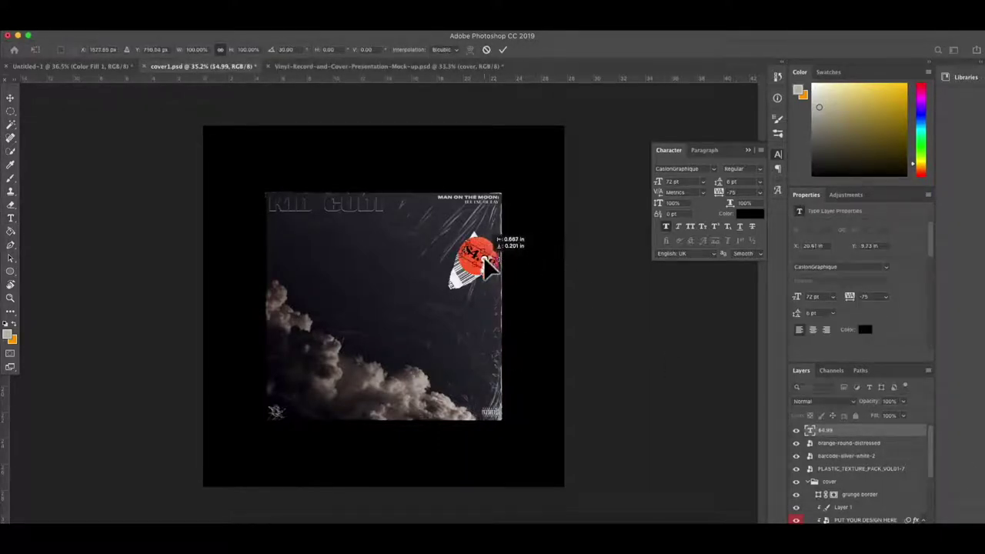
click(495, 260)
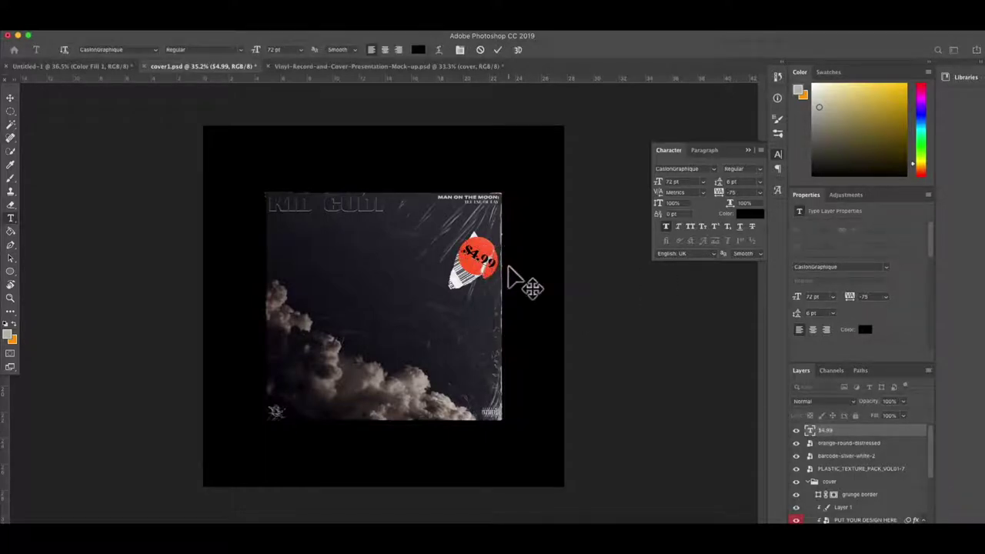
click(703, 182)
click(688, 254)
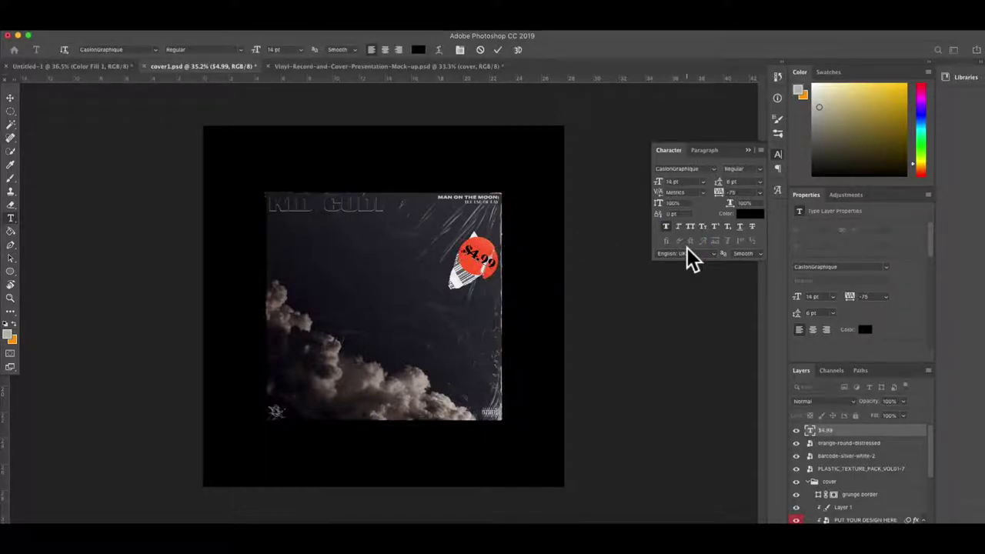
click(703, 182)
click(688, 293)
click(911, 482)
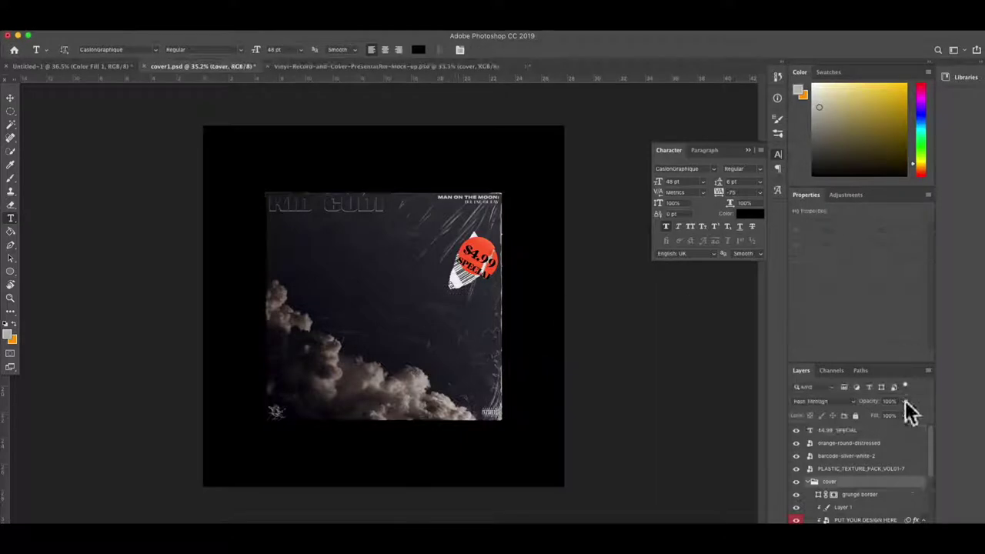
Step: Scale the $4.99 SPECIAL text layer down to about 76%
click(847, 430)
key(ctrl+t)
drag(510, 233, 498, 242)
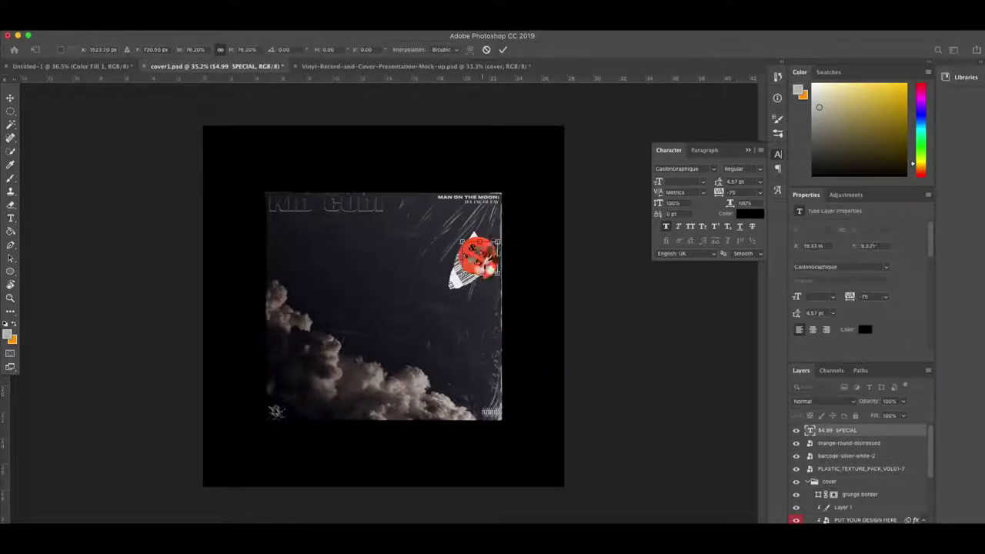
key(Return)
click(824, 401)
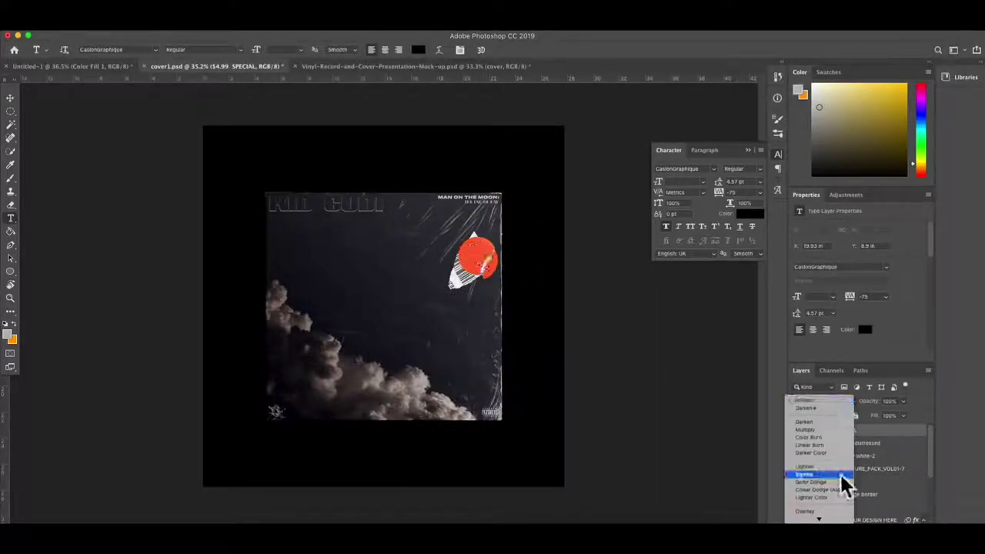
right_click(875, 440)
Step: Zoom in and nudge the $4.99 SPECIAL text slightly up-left on the sticker
key(Escape)
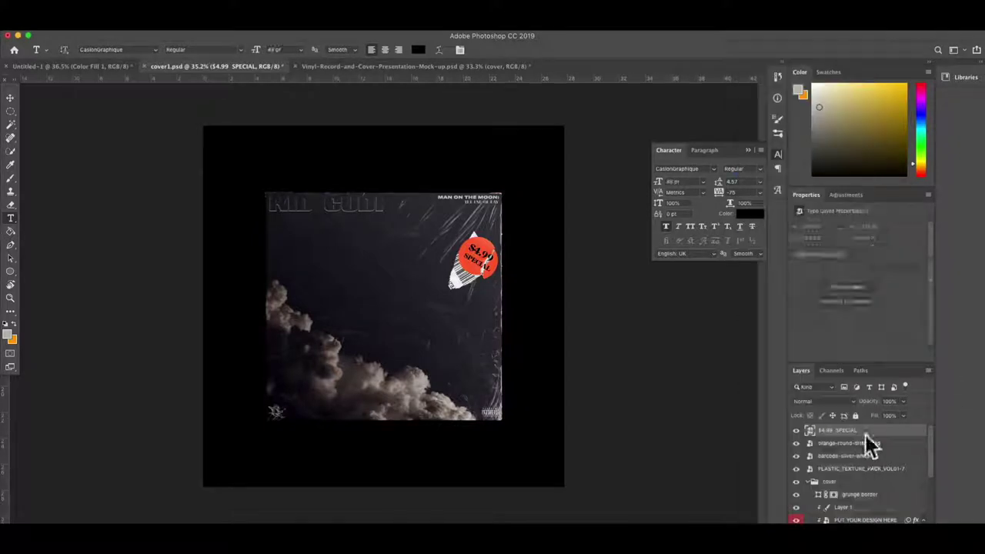
scroll(474, 264, up, 3)
scroll(474, 264, up, 3)
key(ctrl+t)
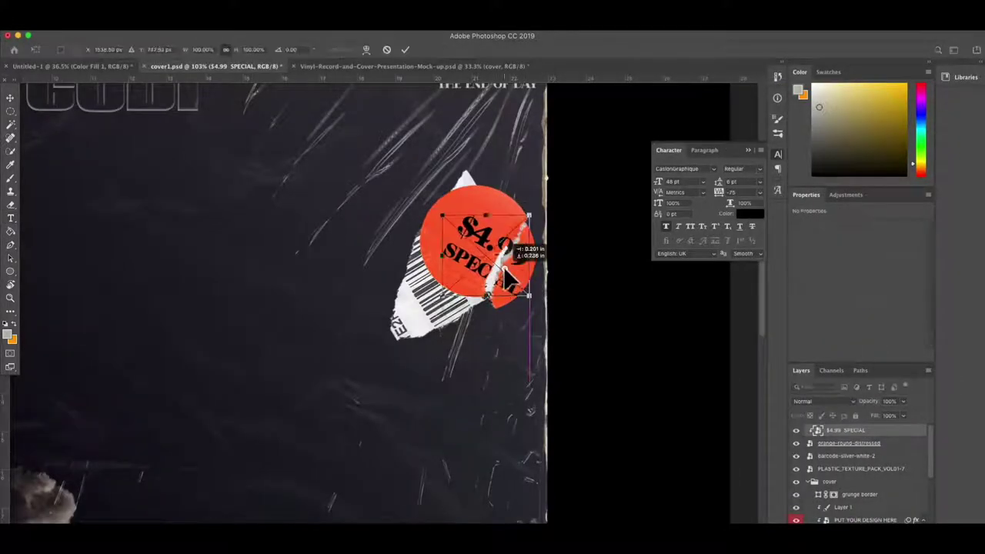
drag(508, 281, 501, 275)
key(Return)
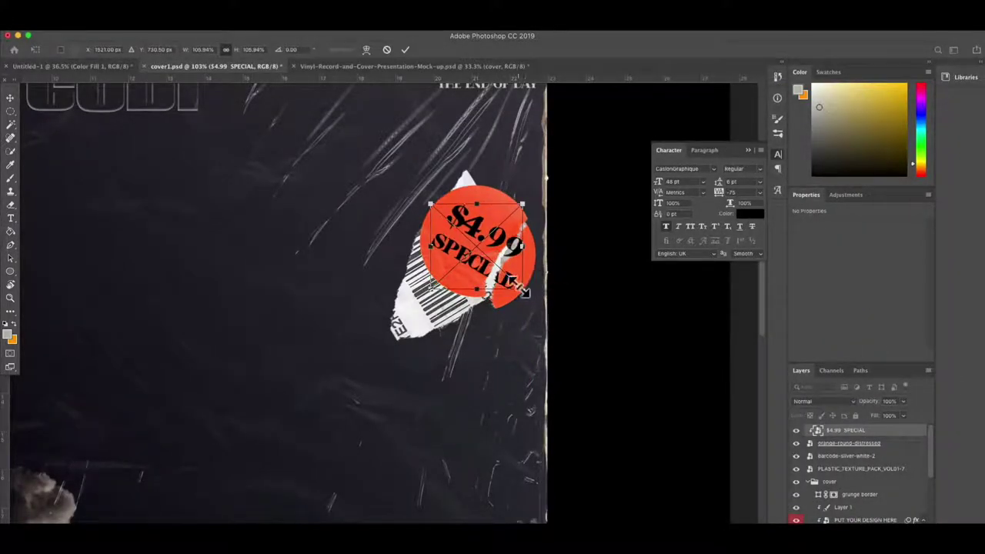
Step: Zoom back out and check the orange circle layer's opacity
scroll(521, 281, down, 3)
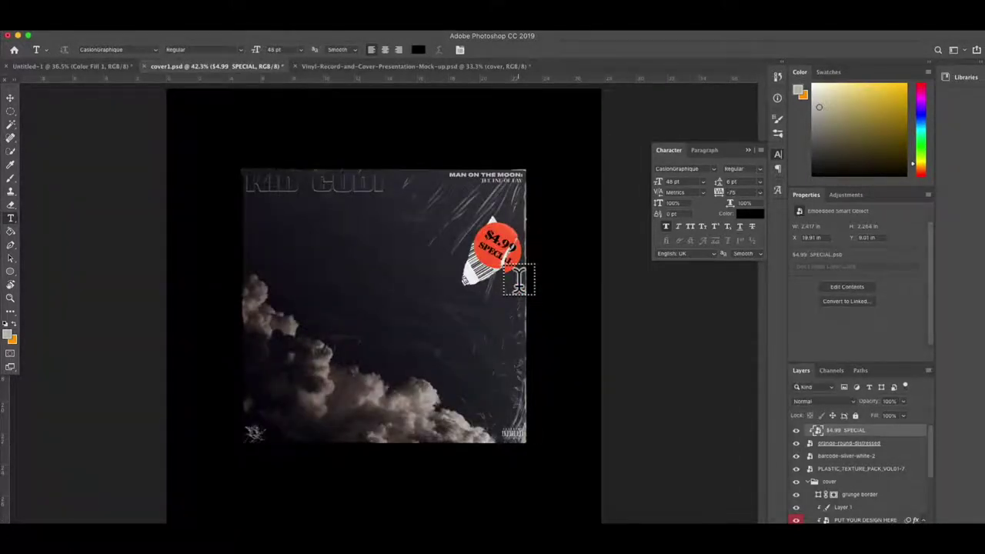
scroll(334, 264, up, 2)
scroll(338, 268, down, 2)
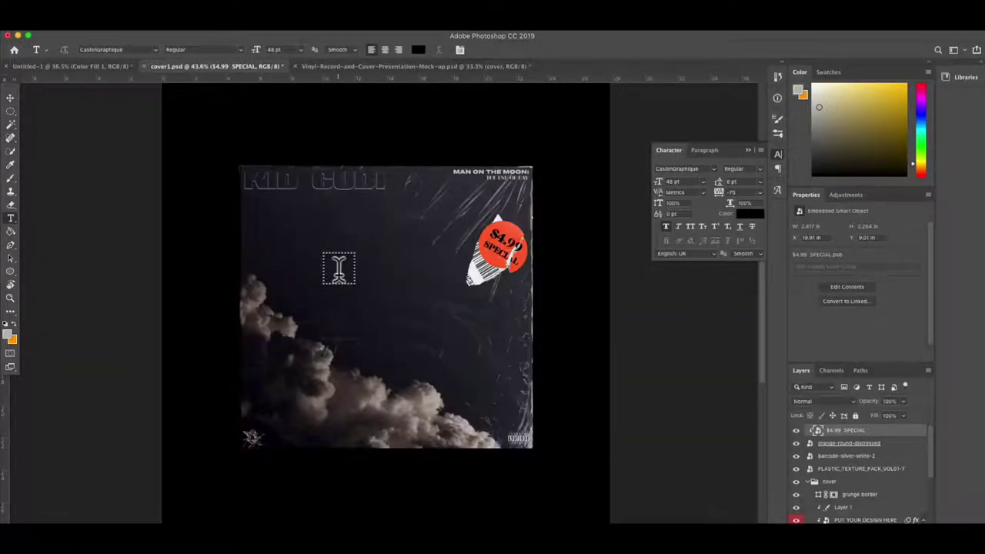
shift+click(857, 445)
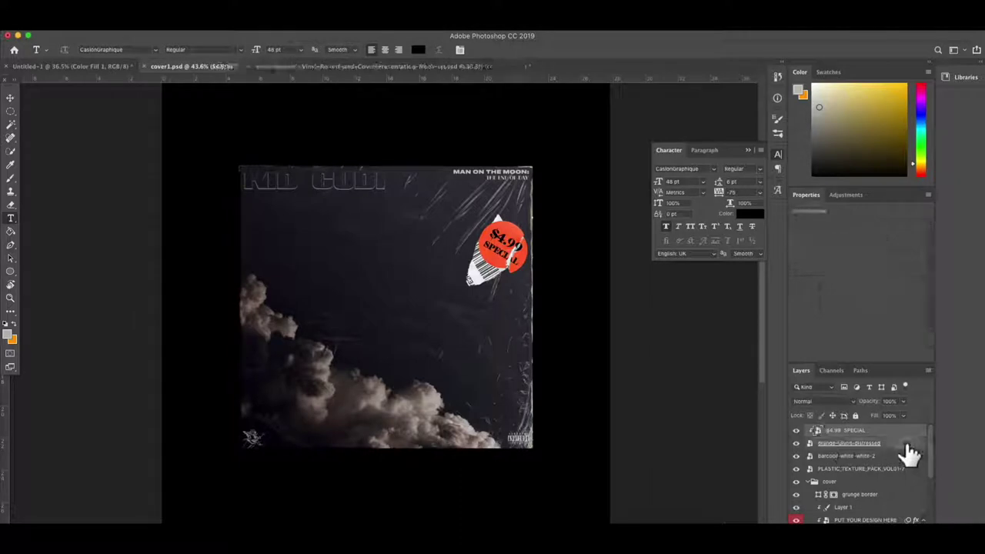
click(904, 401)
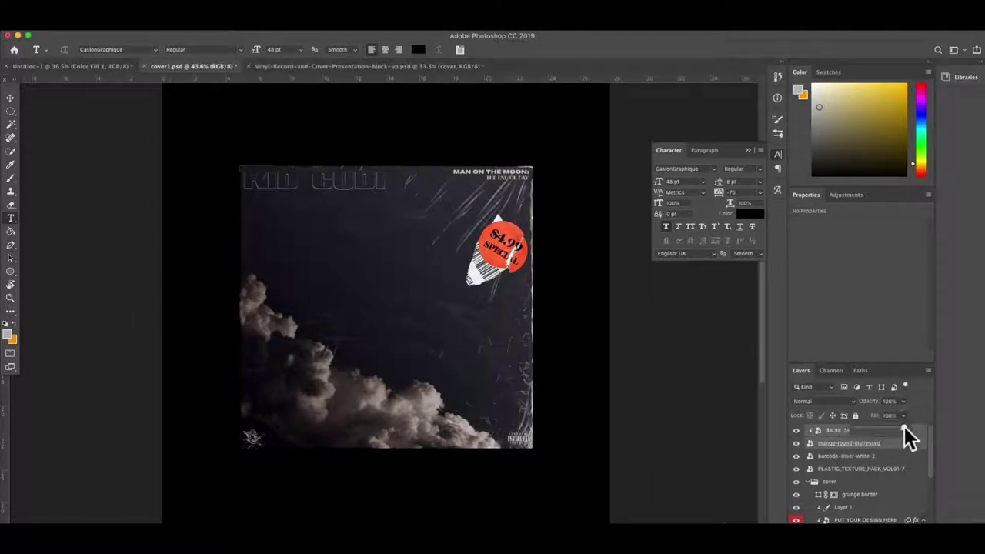
click(912, 445)
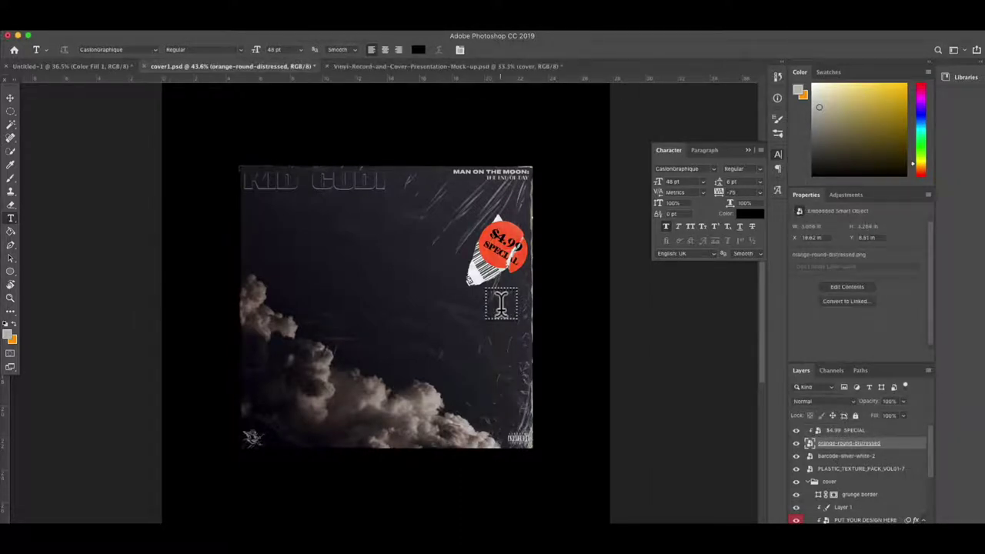
scroll(501, 302, up, 1)
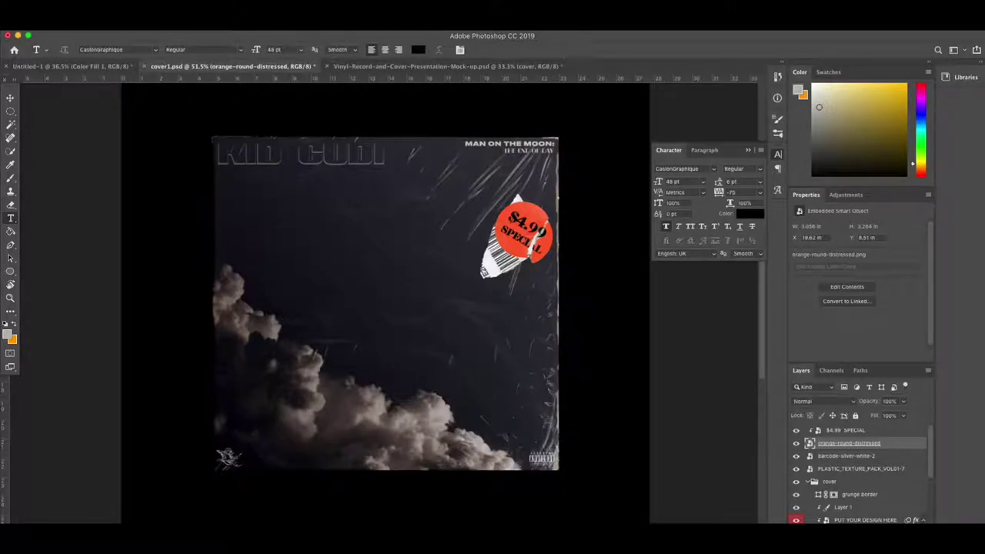